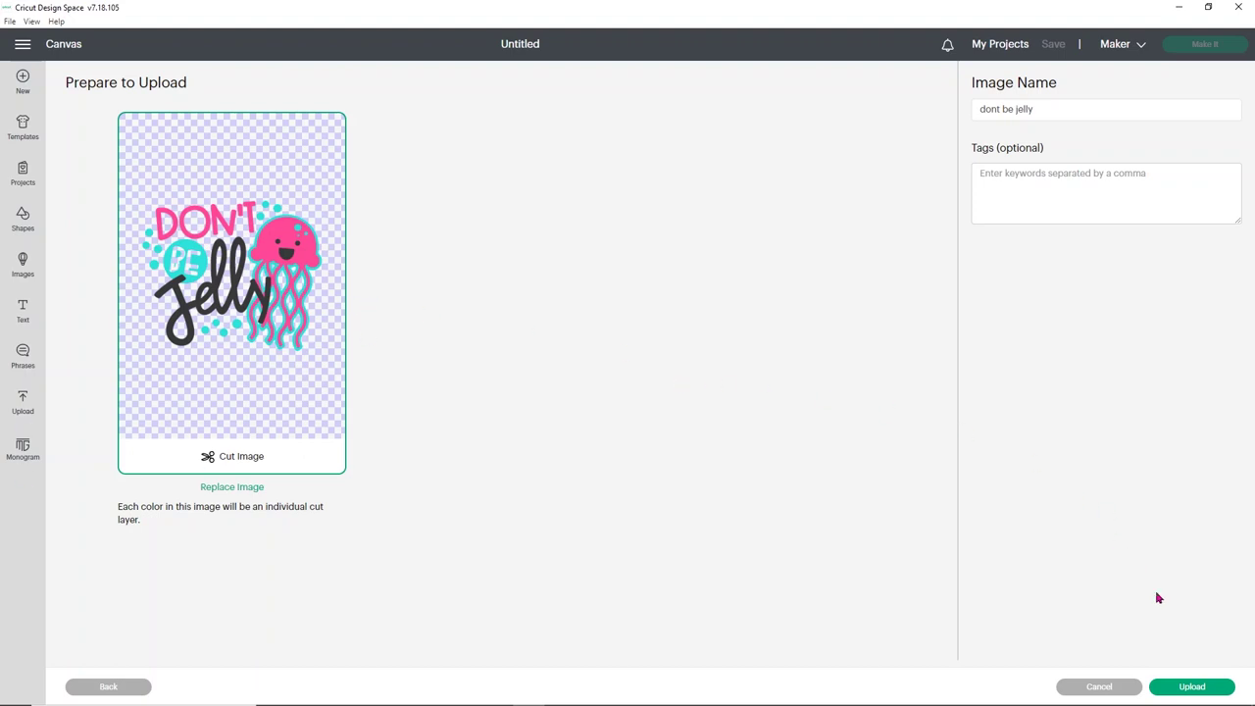
Upload the "dont be jelly" cut image and add it to the canvas
click(1191, 687)
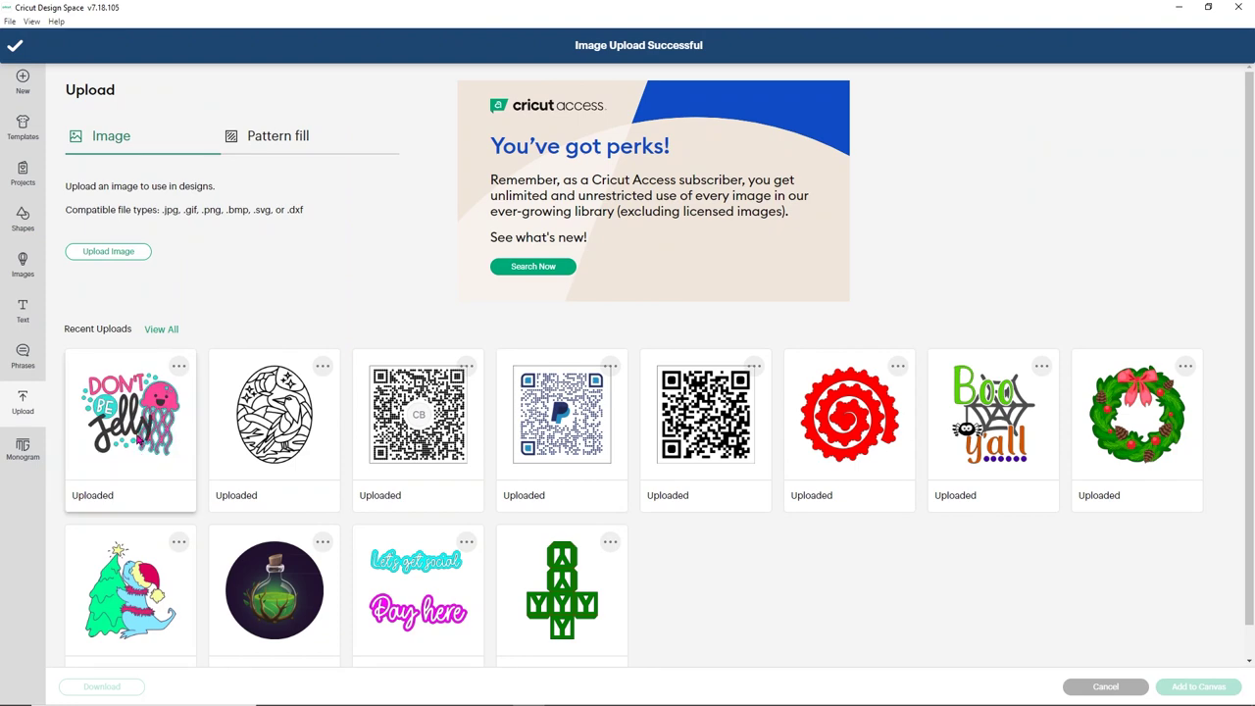
click(136, 437)
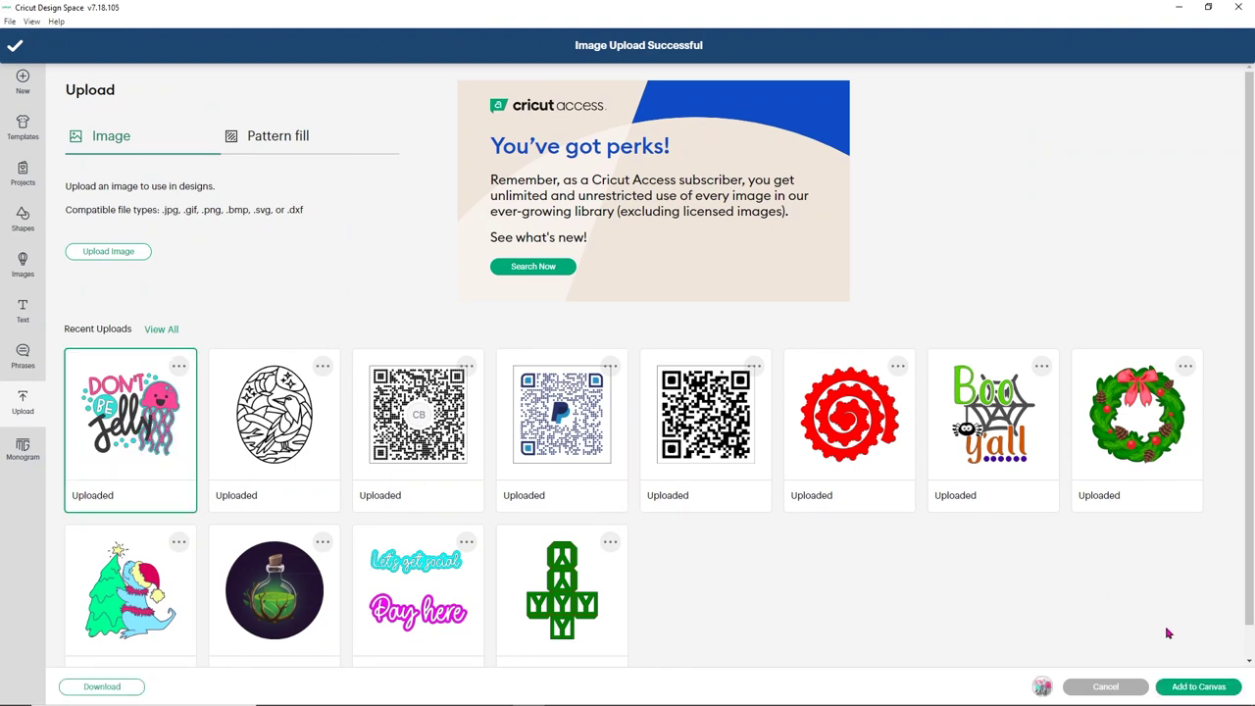
click(1186, 688)
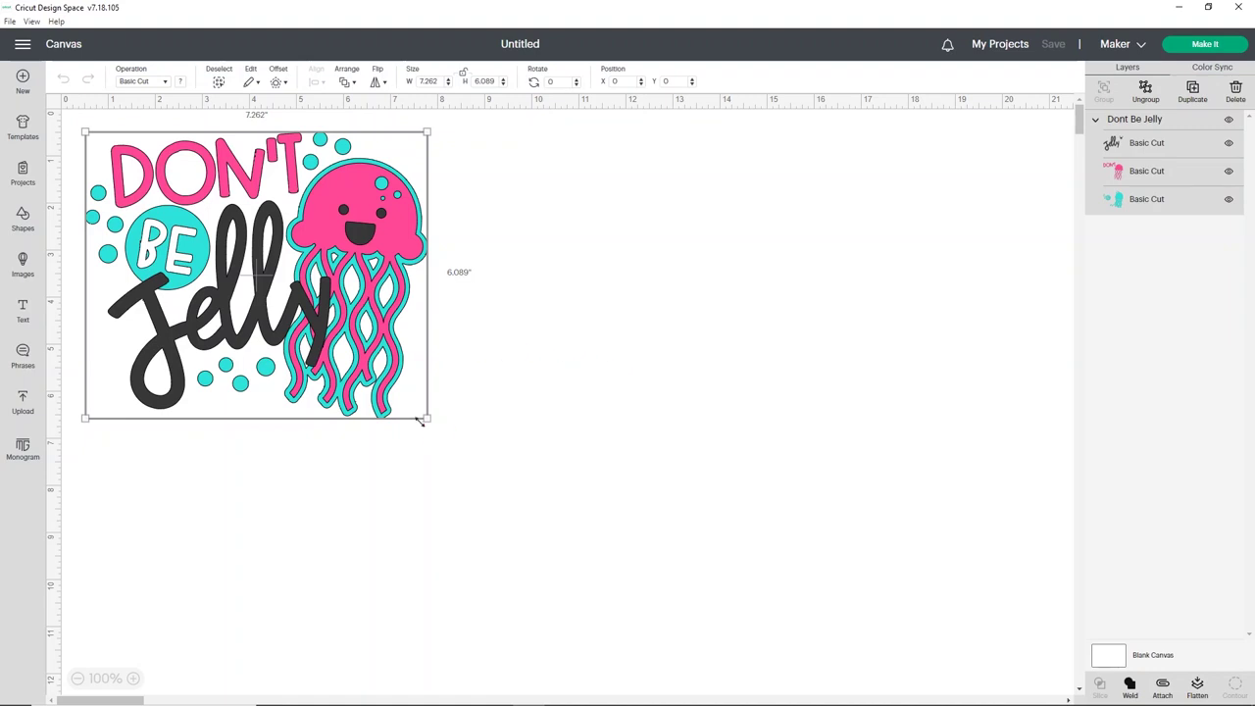
Enlarge the jellyfish design to about 8.29 x 6.95 in and set its rotation to 90 degrees
drag(421, 421, 427, 468)
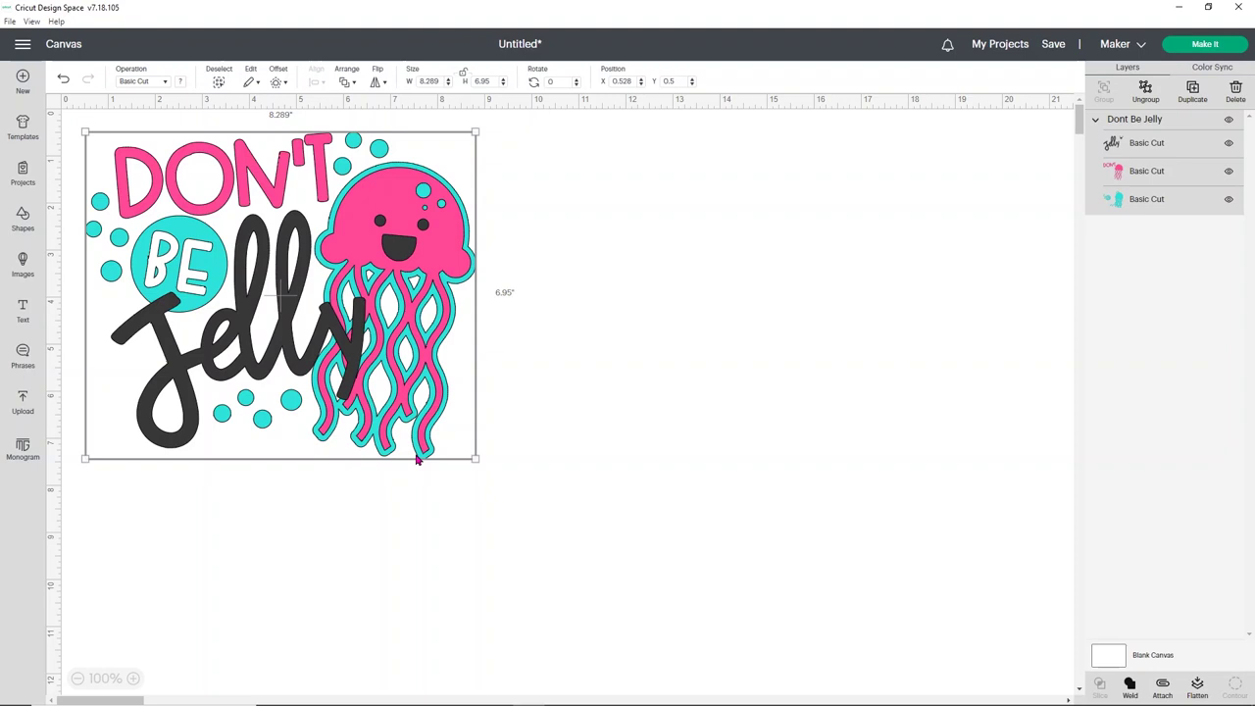
click(557, 83)
text(90)
key(Return)
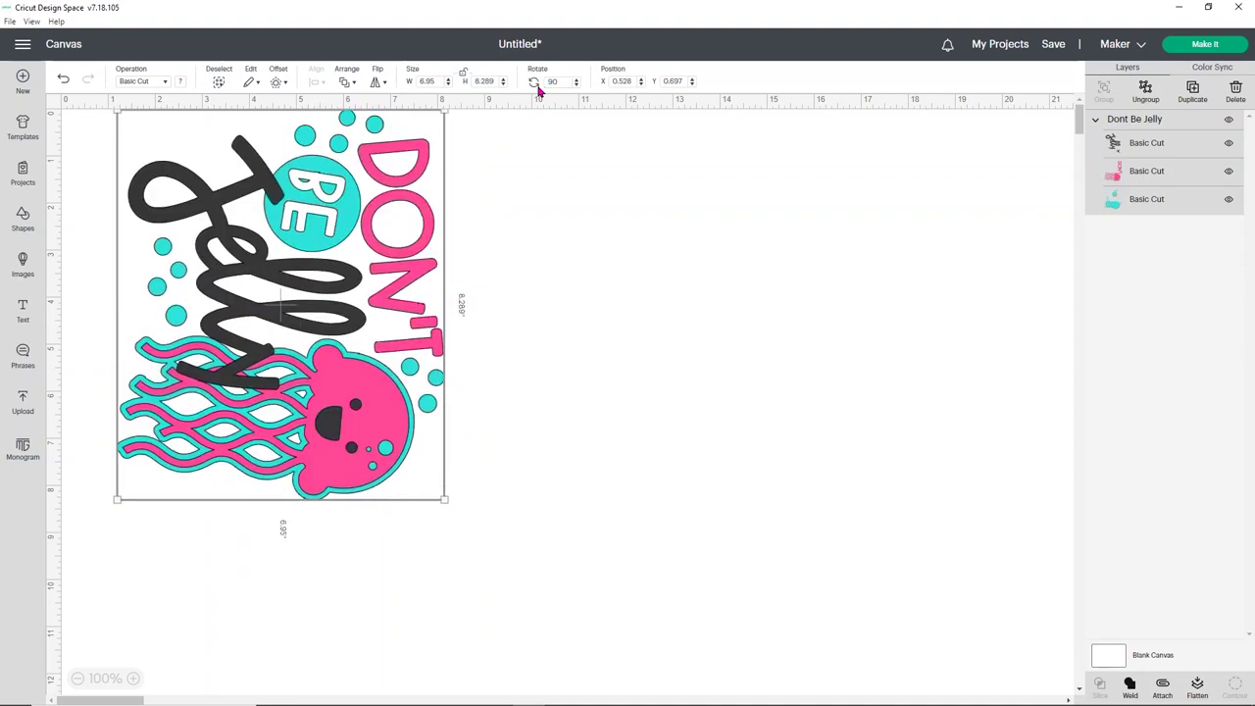
Shift the rotated design away from the canvas's top edge and set its width to 8.2 in with proportional scaling
drag(376, 325, 409, 339)
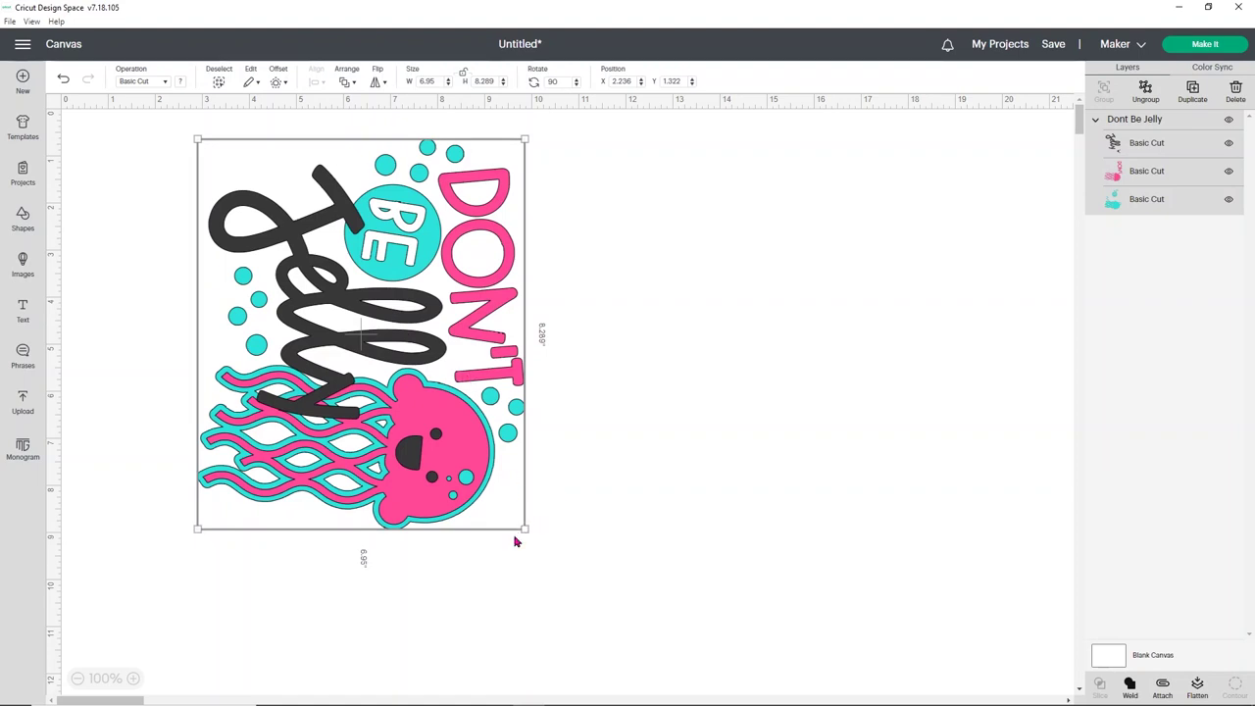
drag(522, 531, 585, 593)
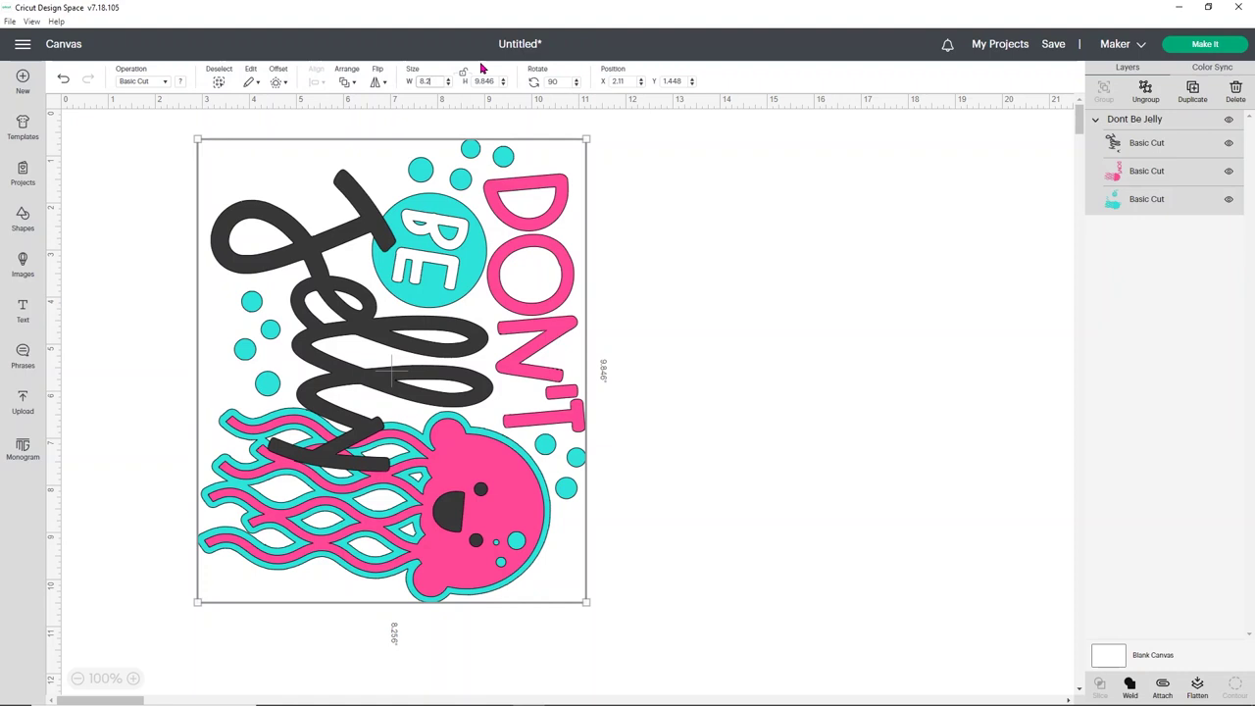
key(Return)
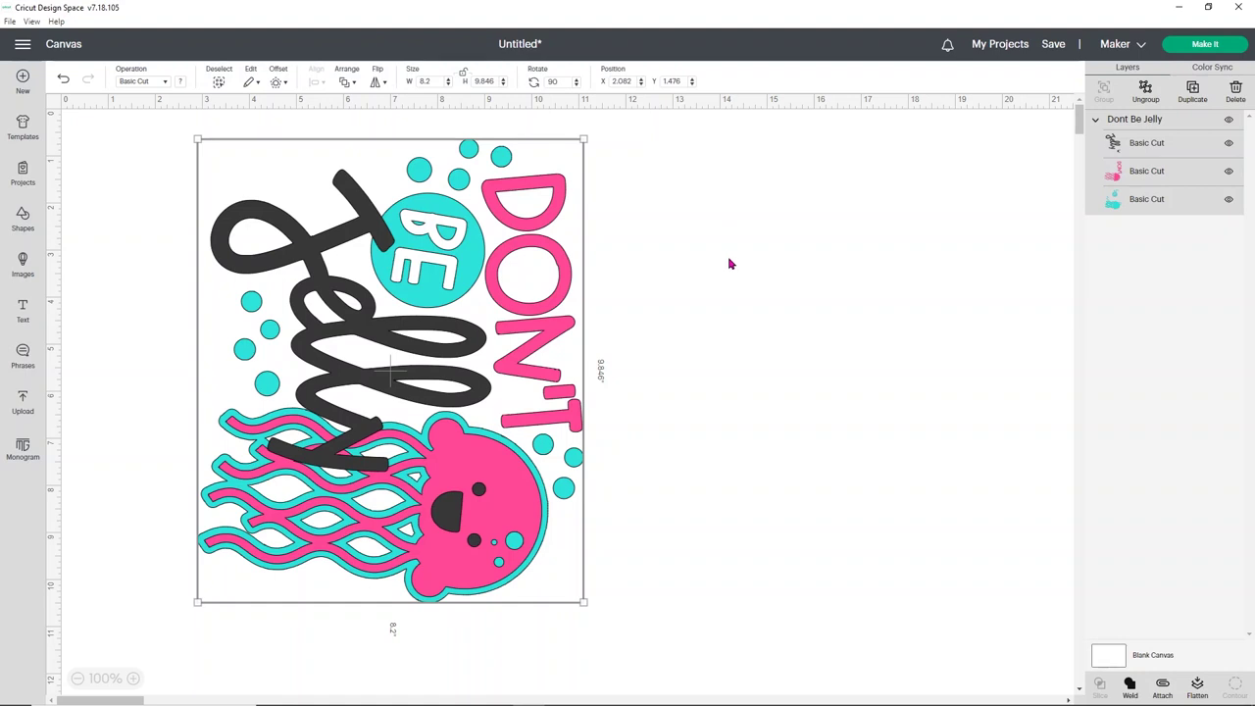
Flip the design horizontally and set its rotation to 0 degrees so it stands upright and mirrored
click(376, 85)
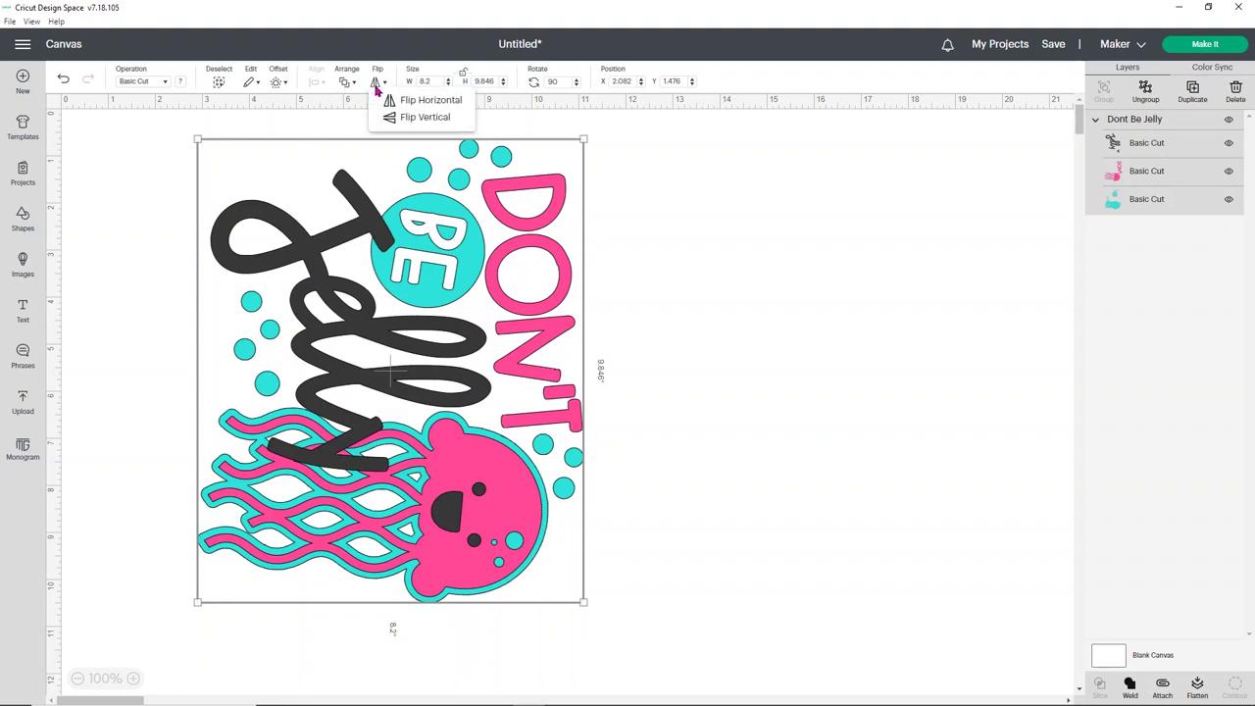
click(389, 101)
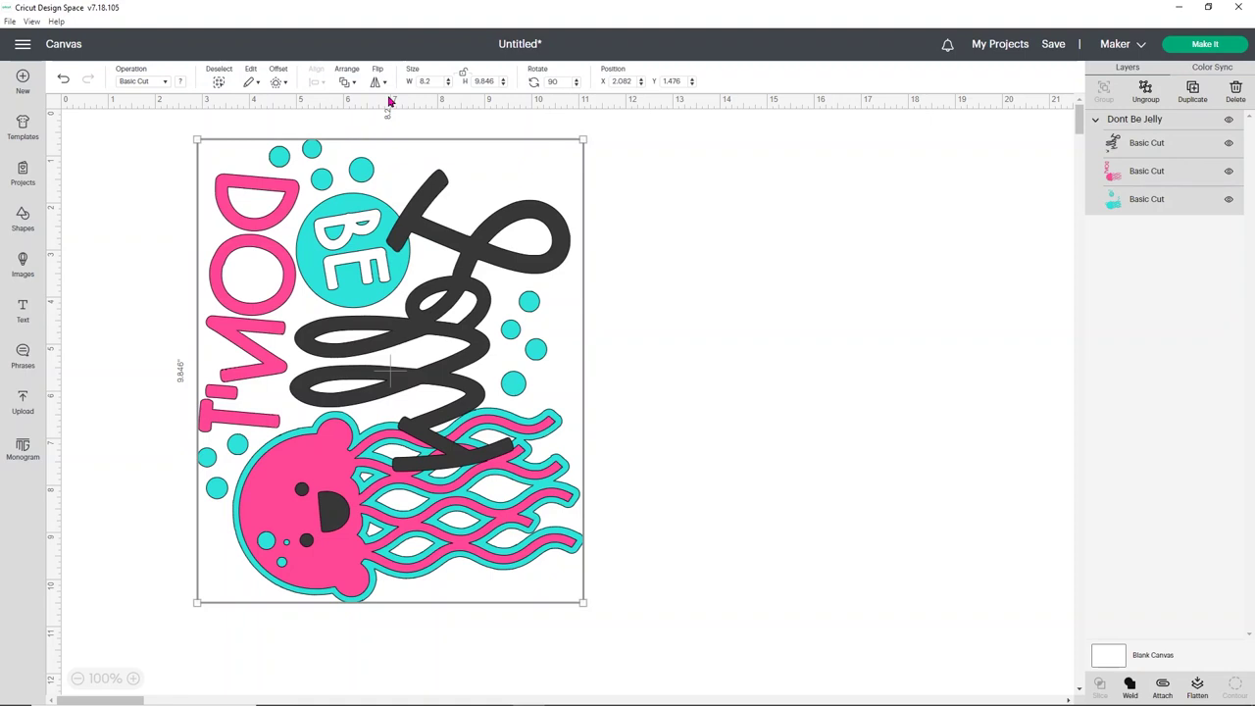
click(552, 82)
text(180)
key(Return)
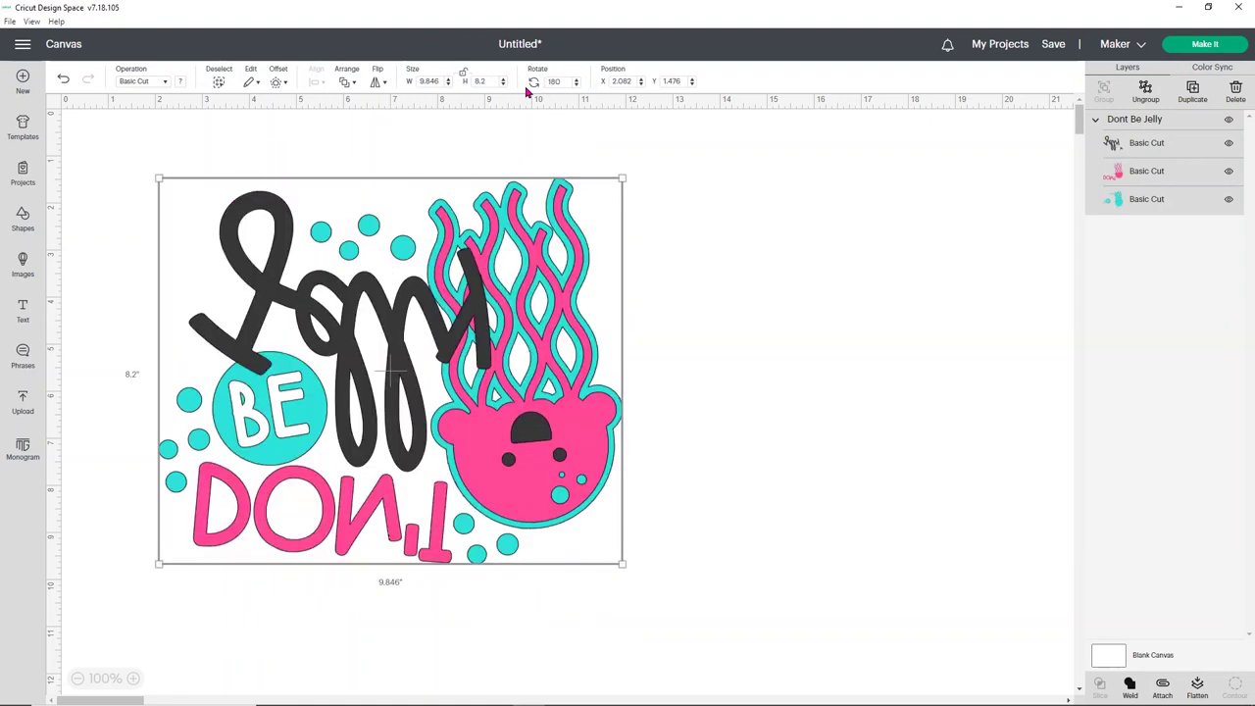
click(549, 82)
text(0)
key(Return)
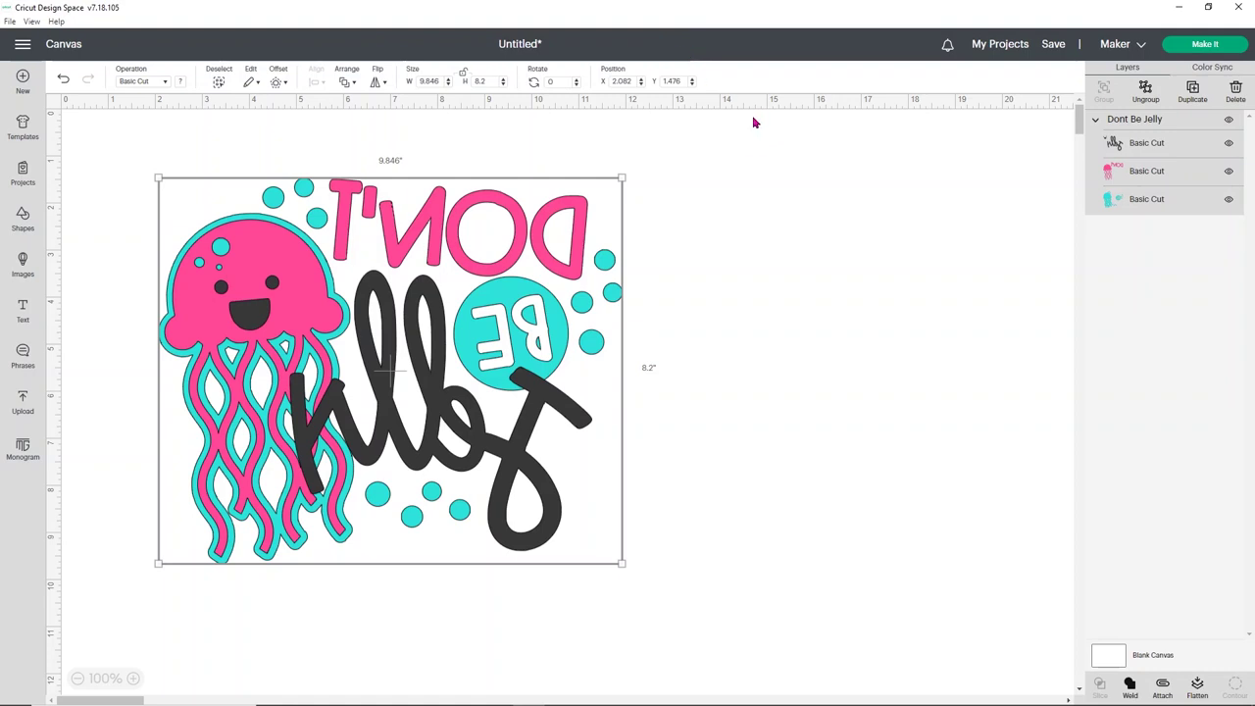
Open the cut preparation view and inspect the mirrored layout on the black, teal and pink mats
click(1198, 45)
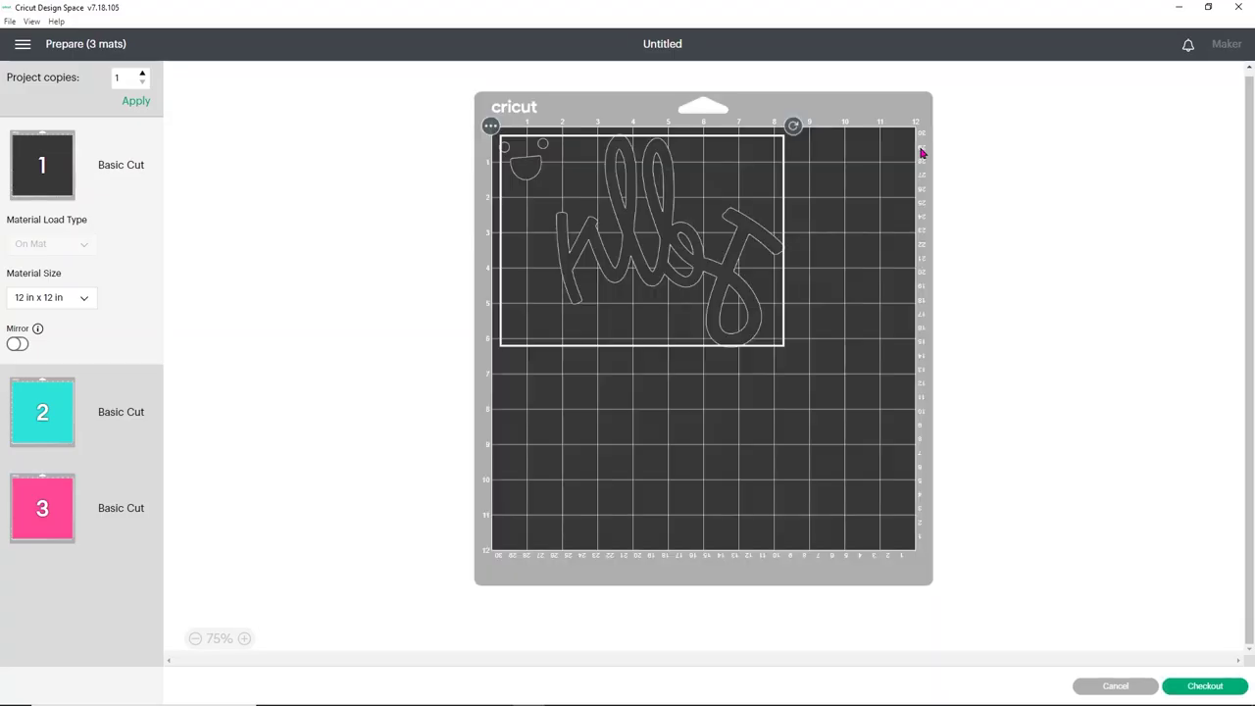
click(85, 410)
click(39, 515)
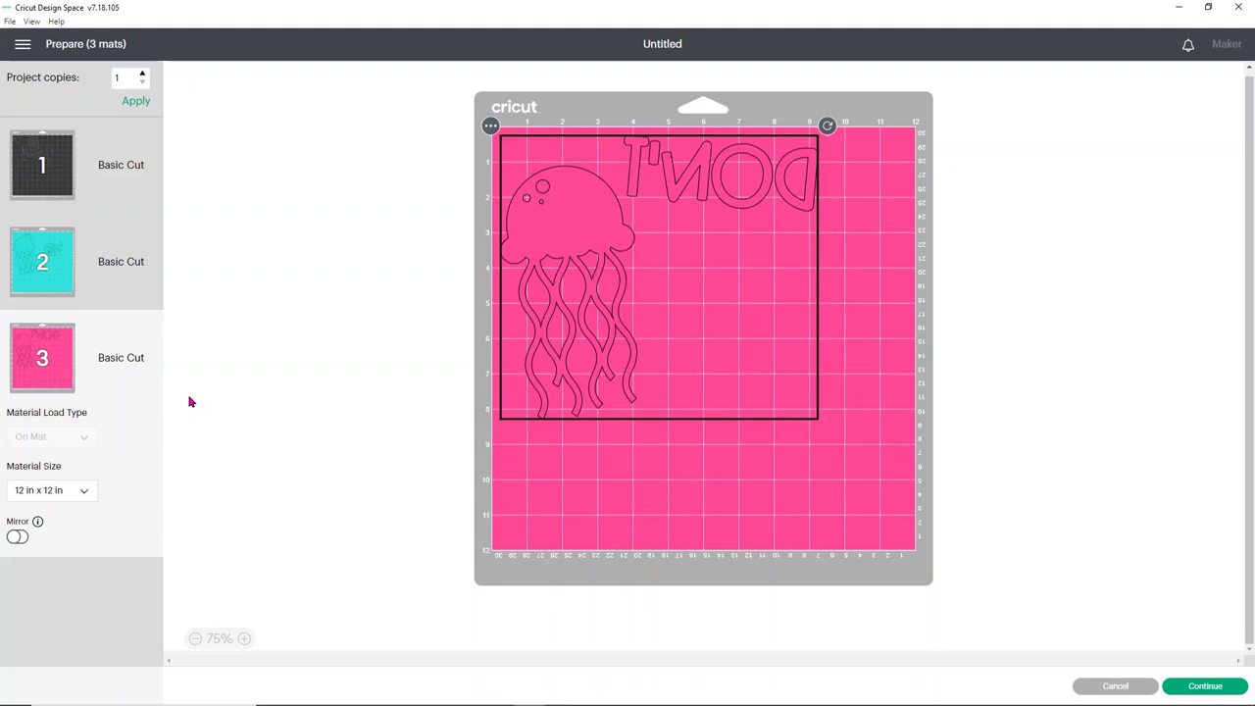
click(91, 178)
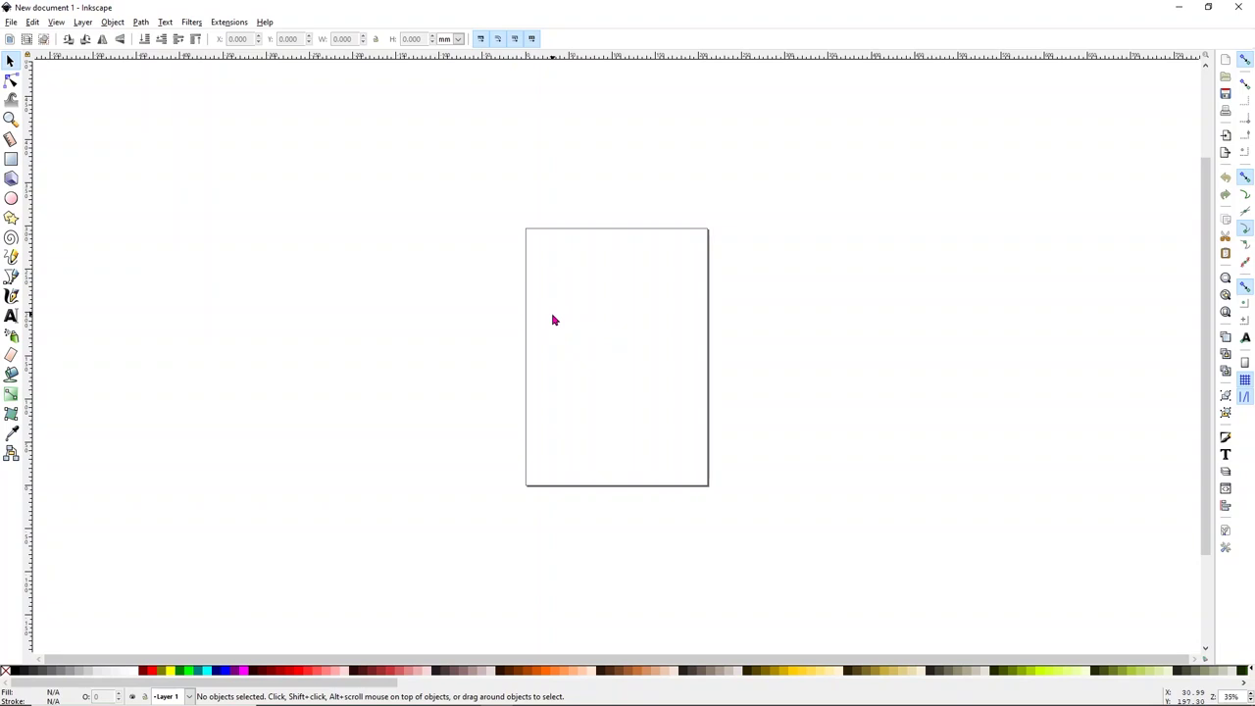
In Inkscape, import the "dont be jelly" PNG as an embedded image, along with the vector version of the design
mouse_move(392, 702)
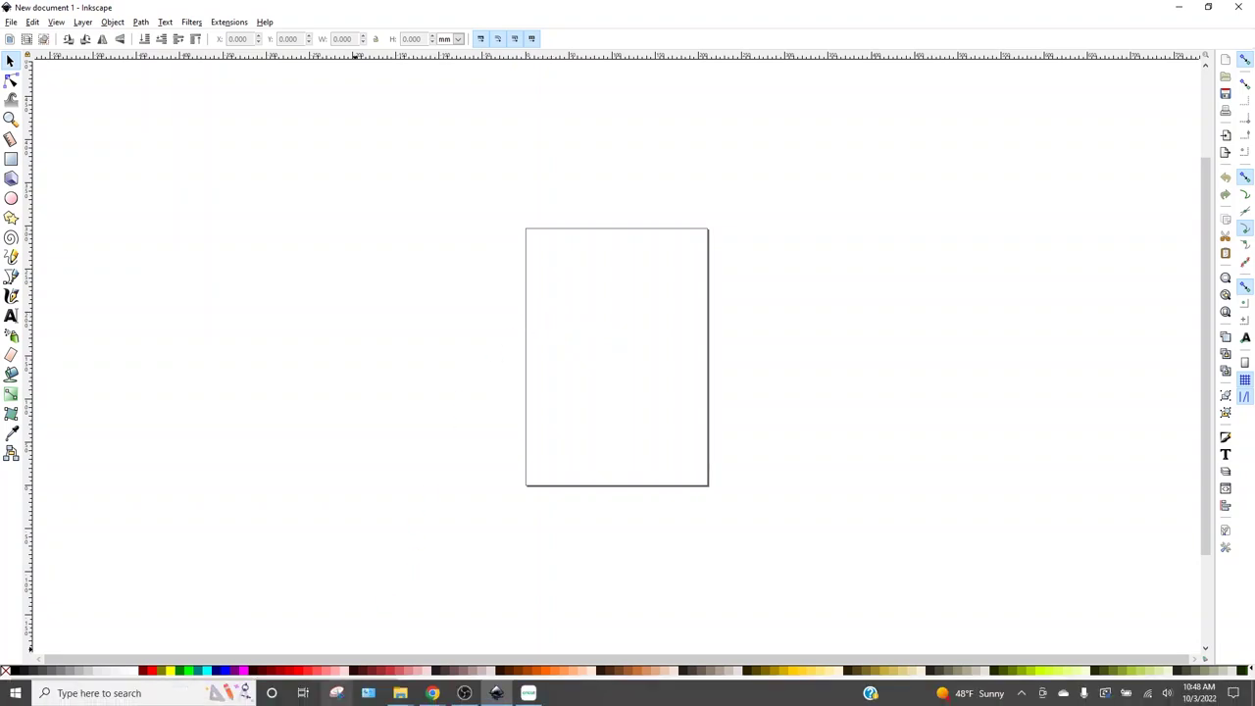
click(518, 624)
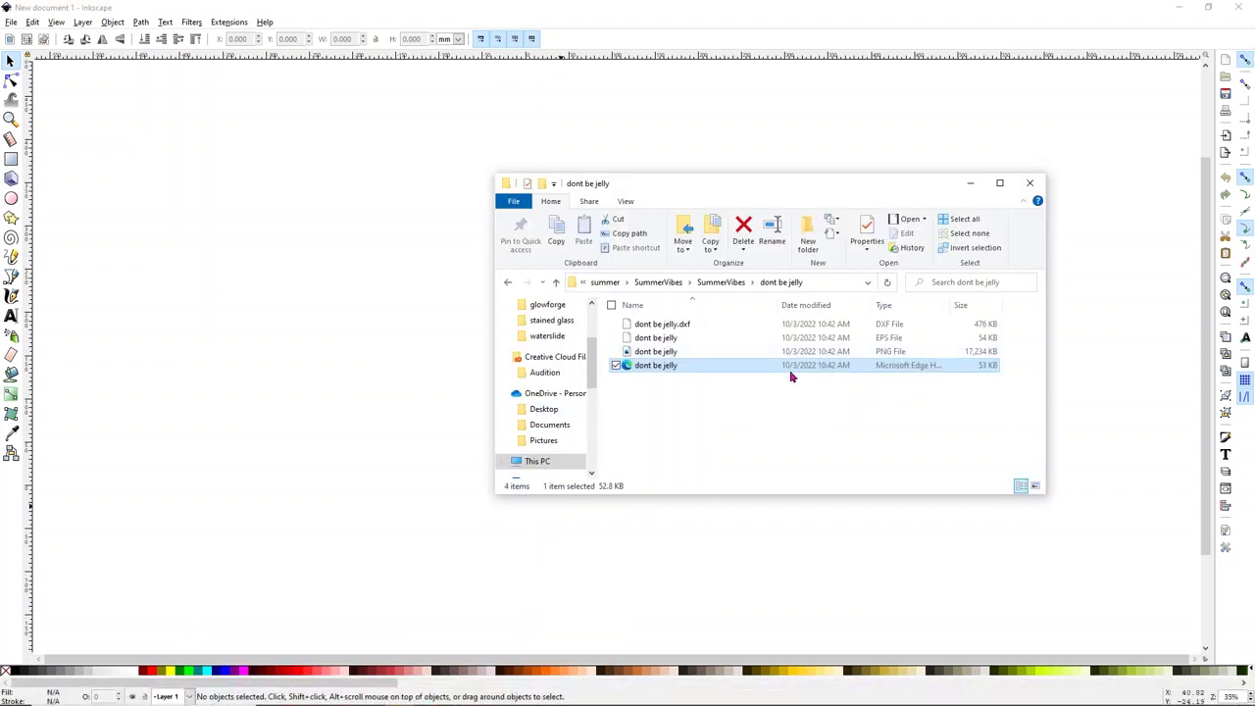
click(734, 351)
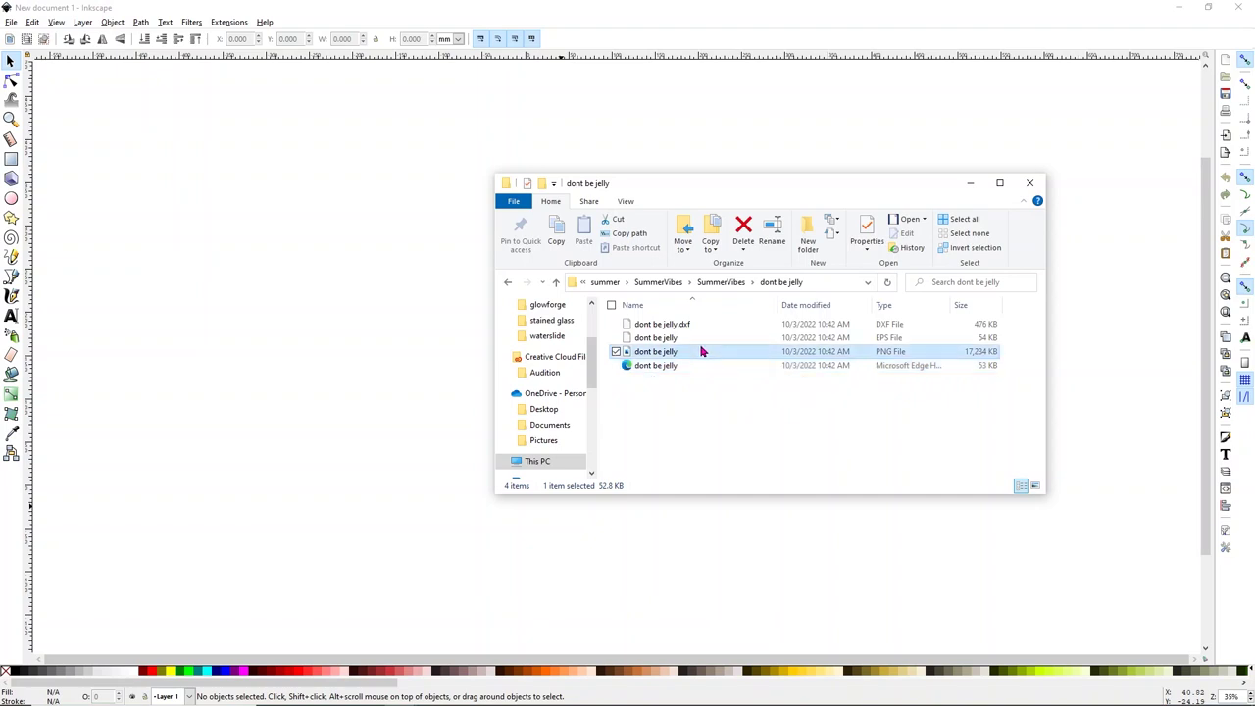
drag(702, 355, 250, 380)
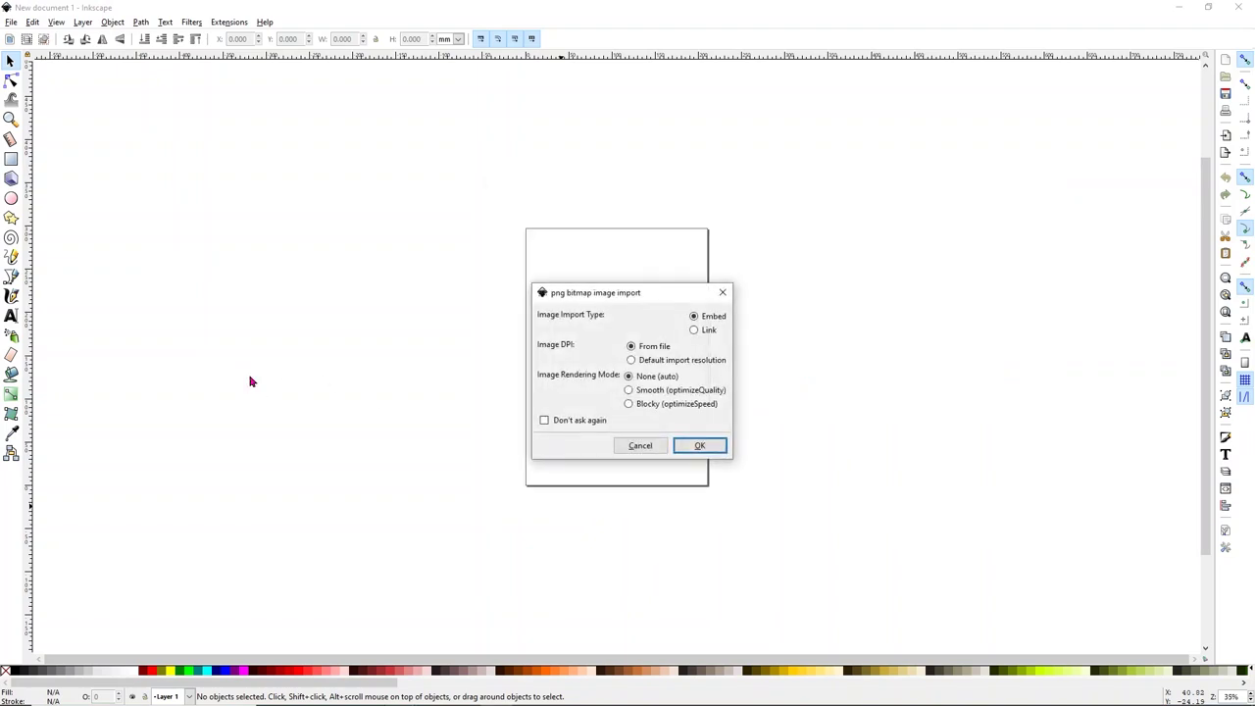
click(699, 446)
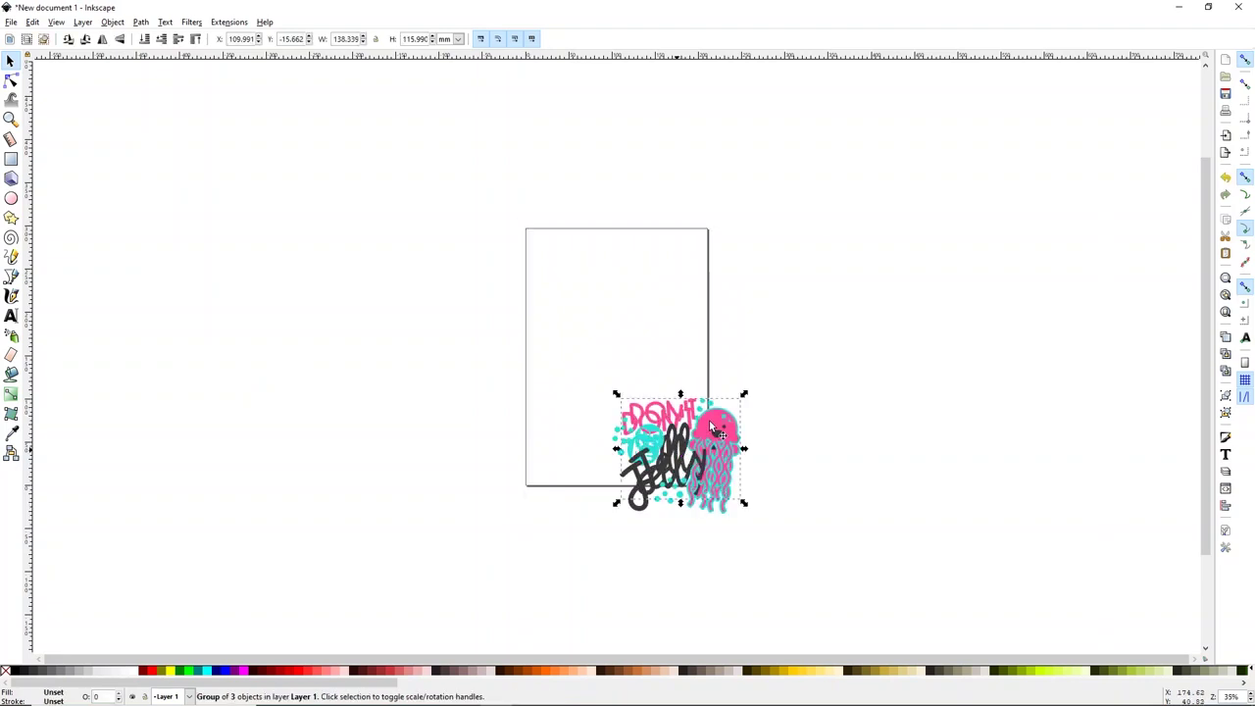
Separate the overlapping vector group and PNG image, placing them side by side across the page
key(ctrl+d)
drag(717, 430, 564, 312)
click(564, 312)
drag(716, 449, 716, 312)
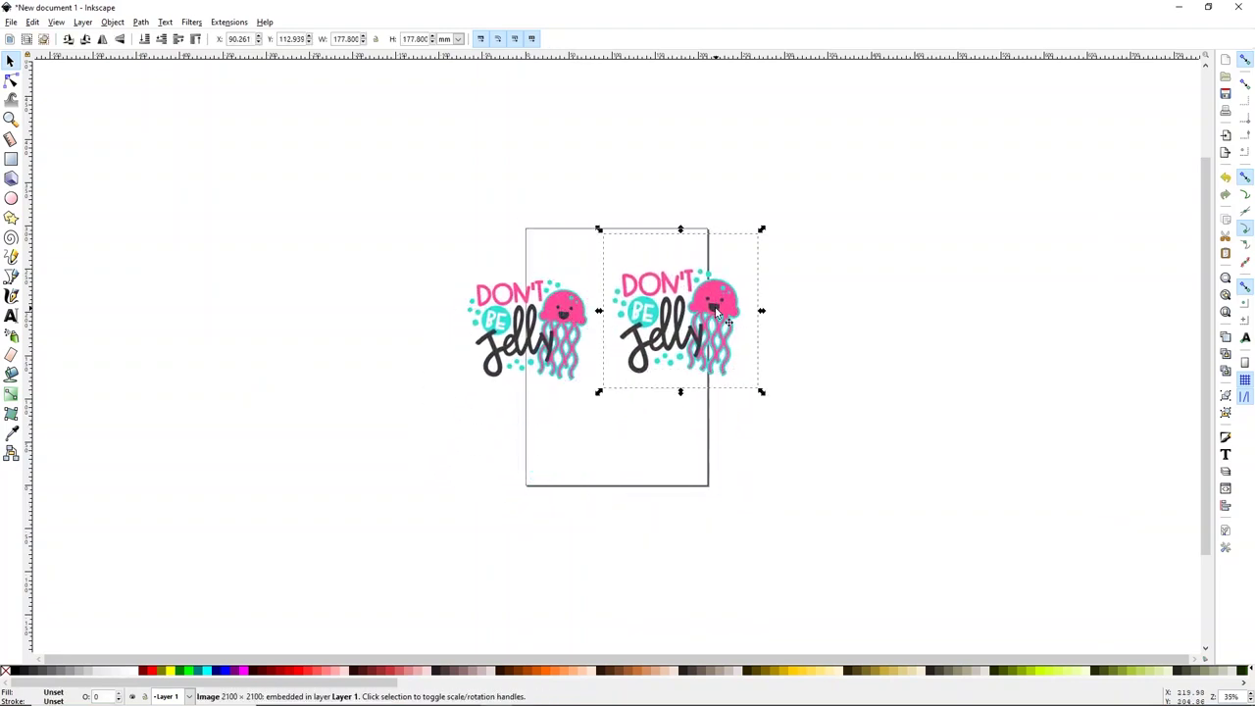
Delete the embedded PNG image and move the vector group onto the page
click(573, 345)
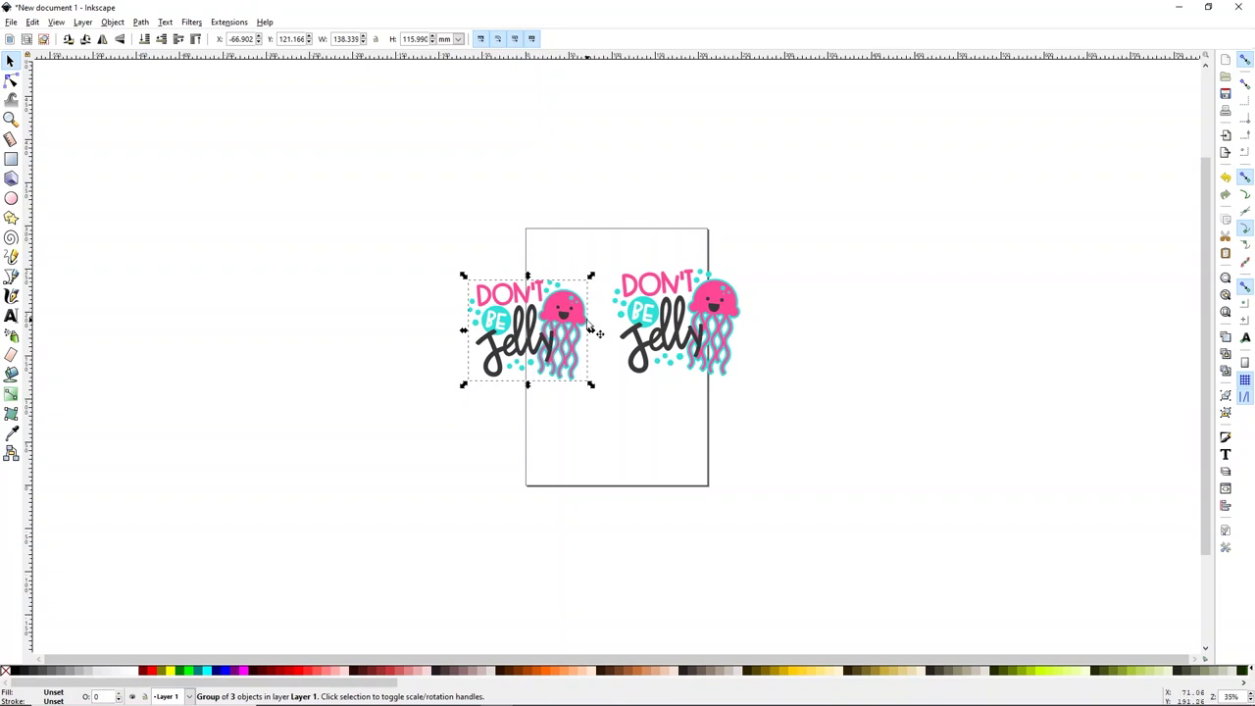
click(718, 320)
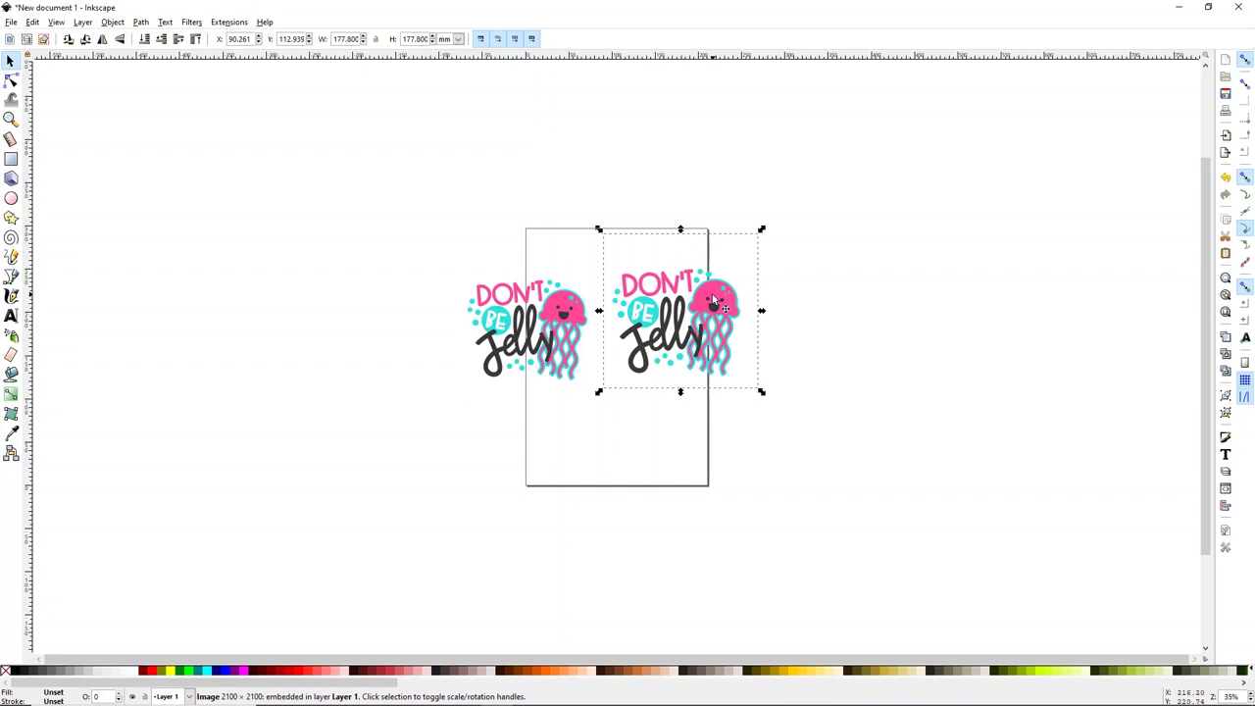
key(Delete)
click(530, 319)
drag(530, 319, 619, 310)
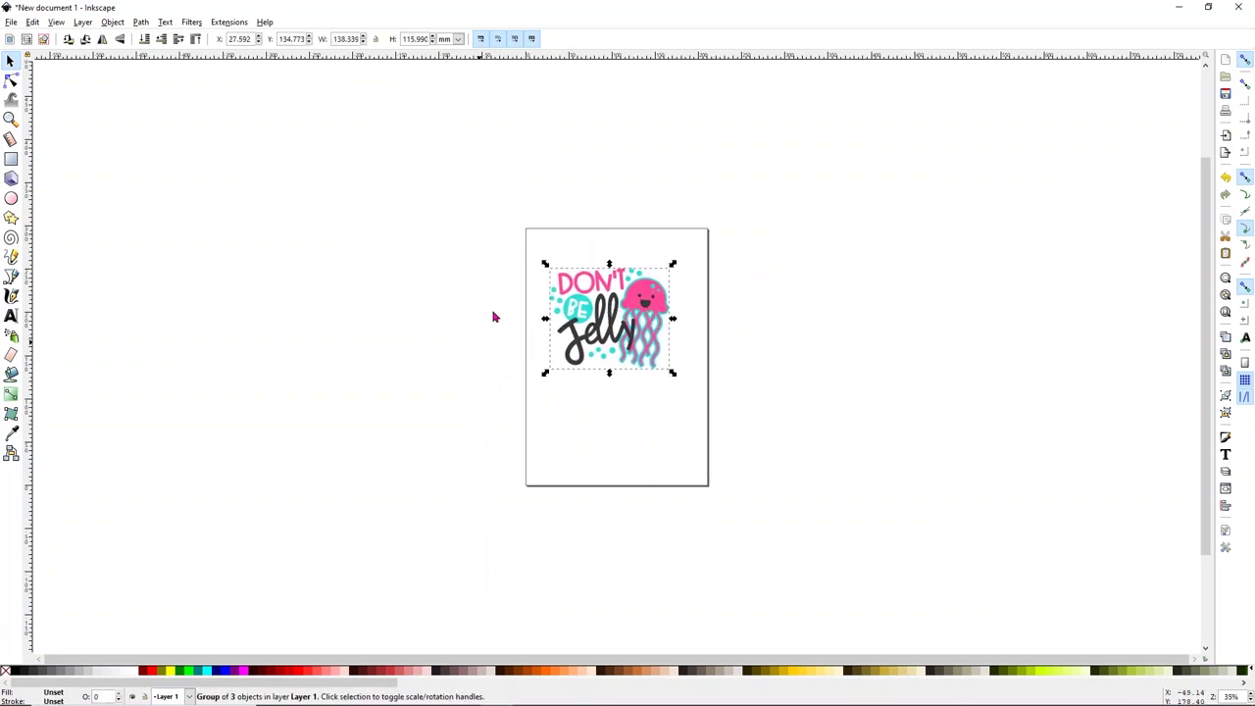
Rotate the vector design 90 degrees clockwise and switch its measurement units to inches
click(673, 268)
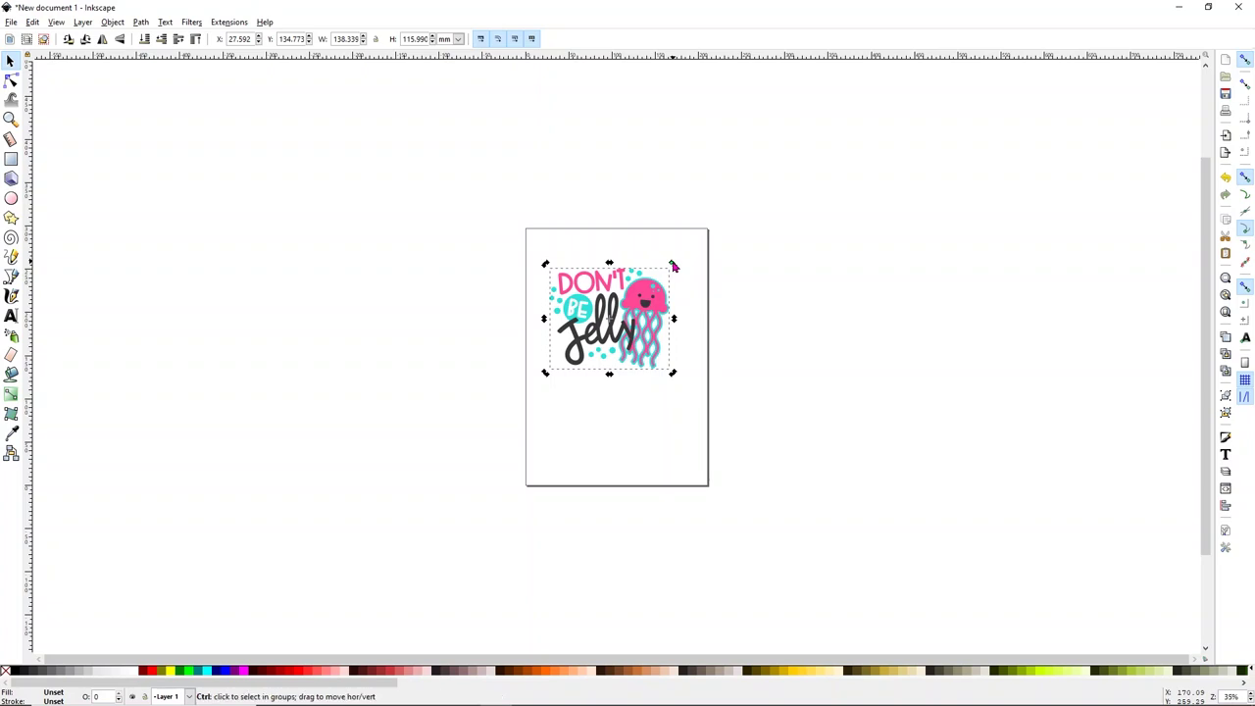
drag(672, 266, 659, 363)
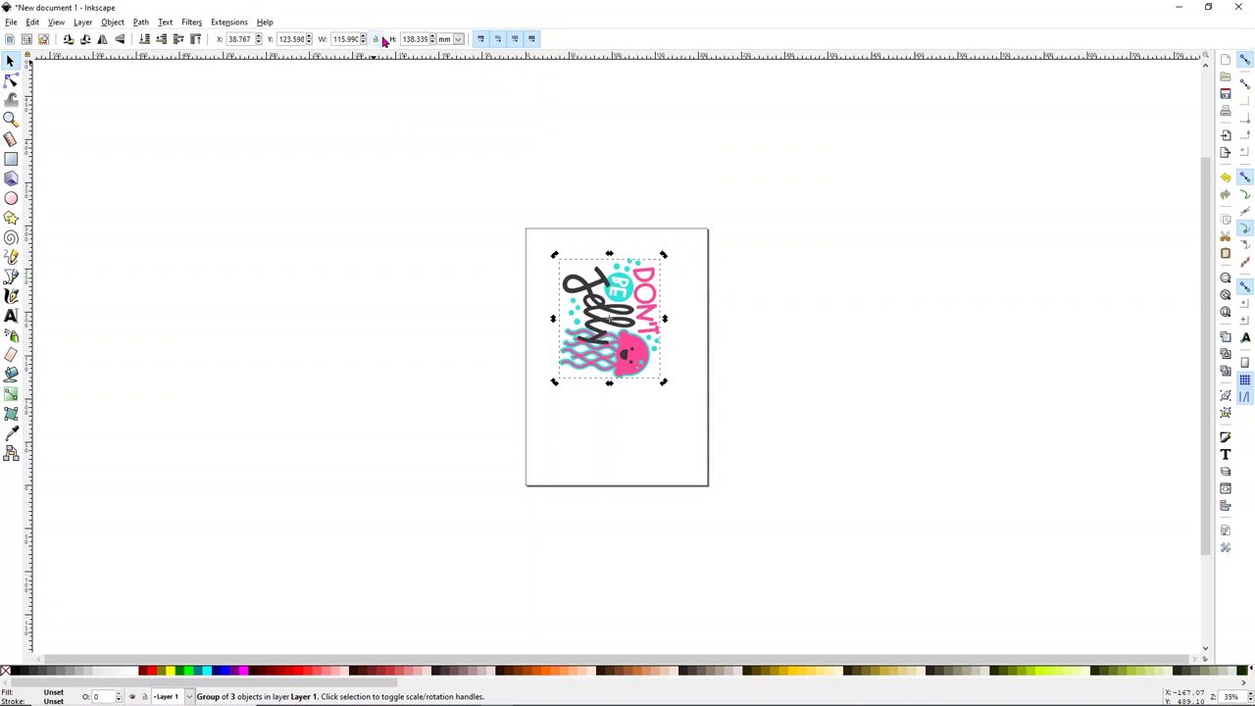
click(458, 40)
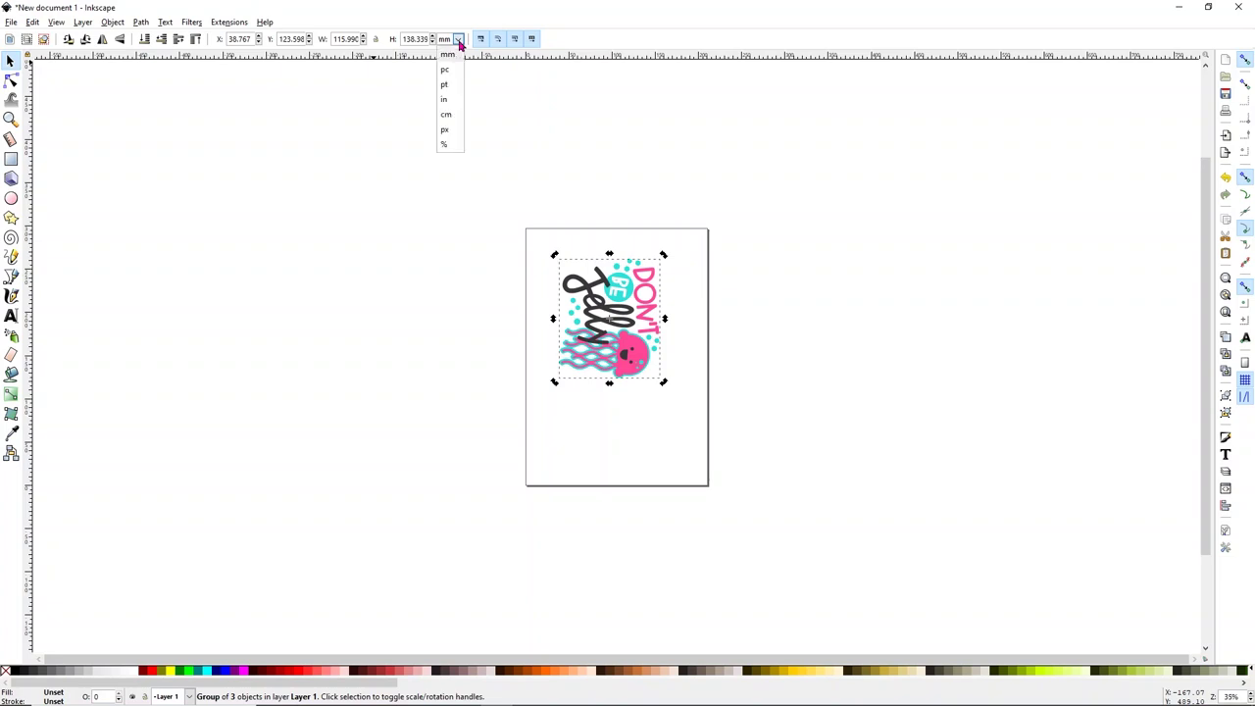
click(450, 100)
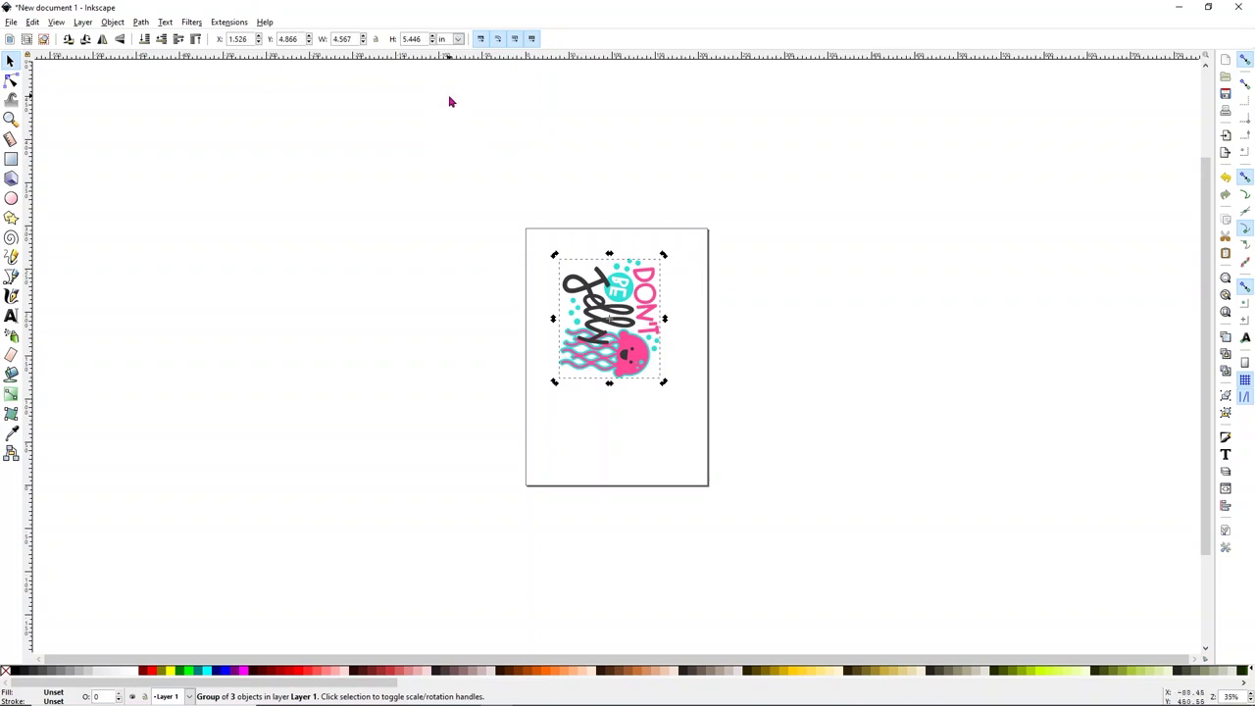
Set the design's width to 8.2 in with proportions locked and position it on the page
click(376, 40)
double_click(339, 40)
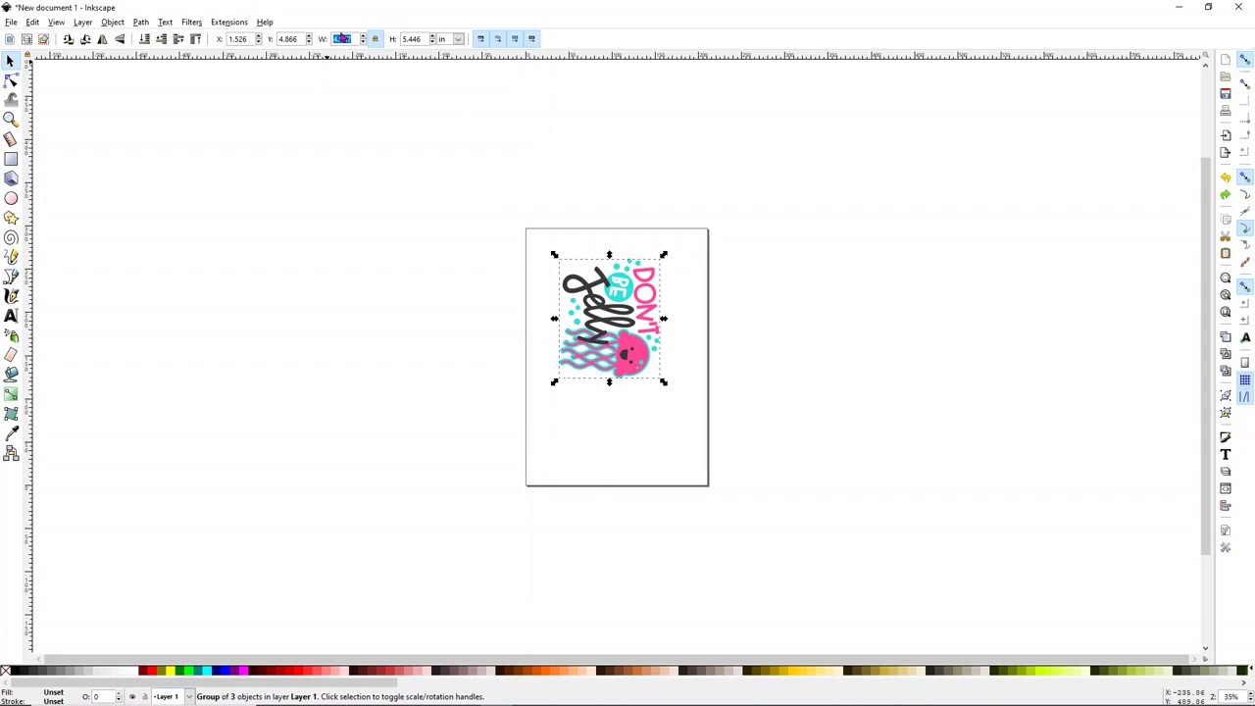
text(8.2)
key(Return)
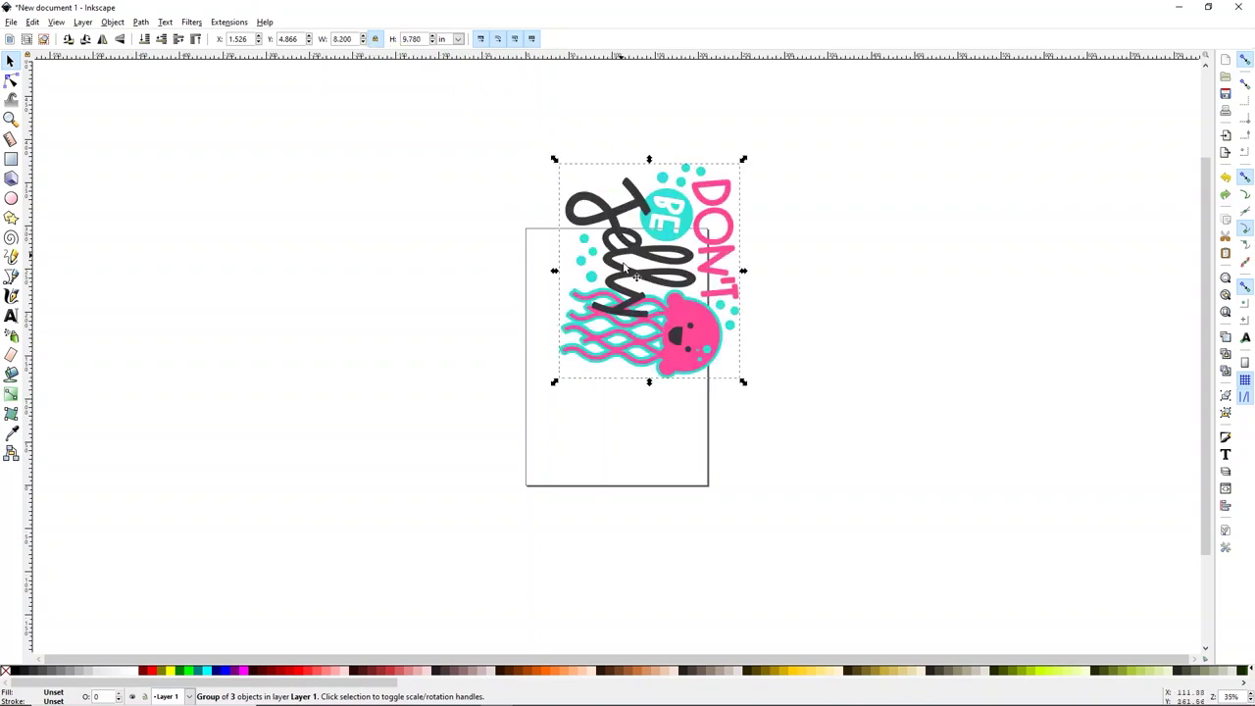
drag(642, 309, 604, 393)
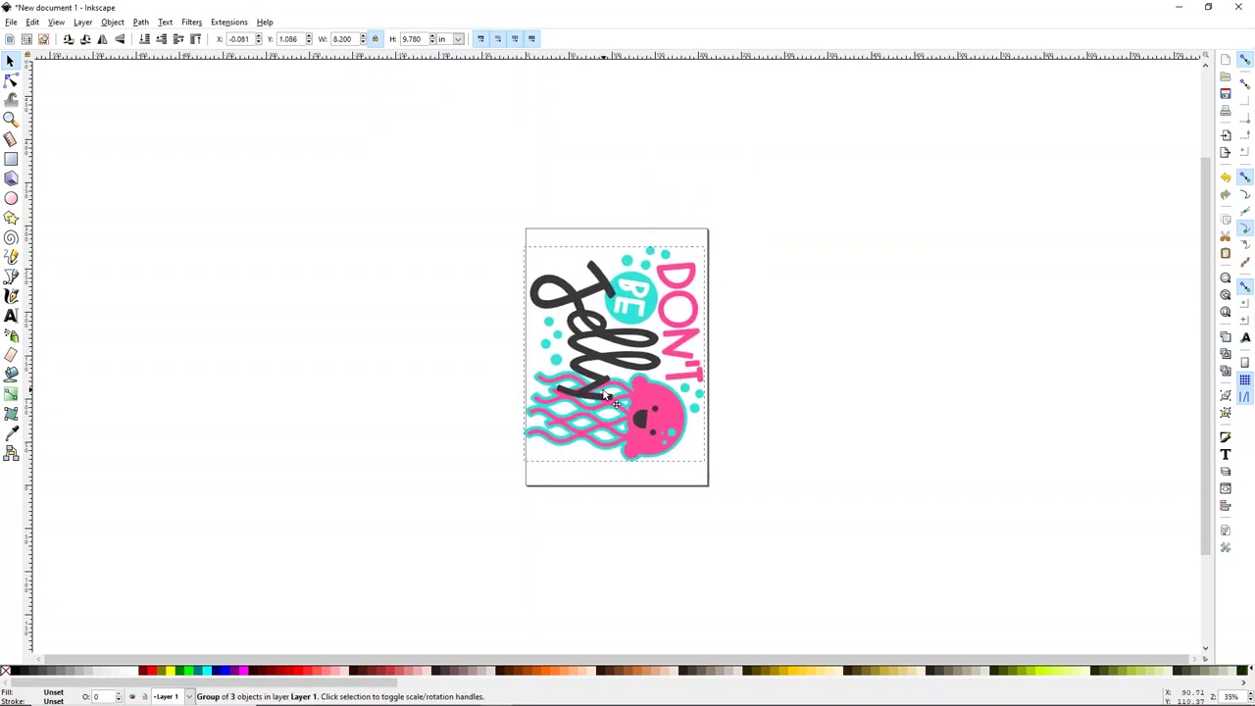
click(606, 393)
Change the document's page size to US Letter in portrait and re-centre the design on the page
click(10, 22)
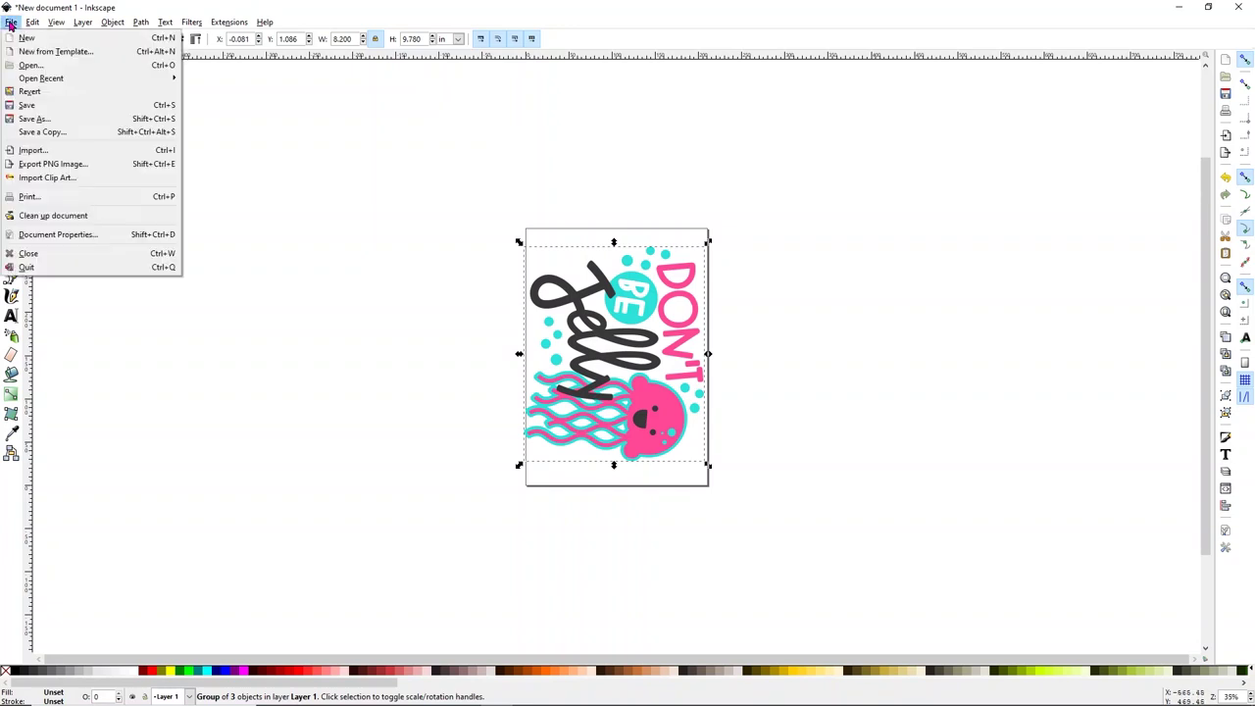
click(108, 235)
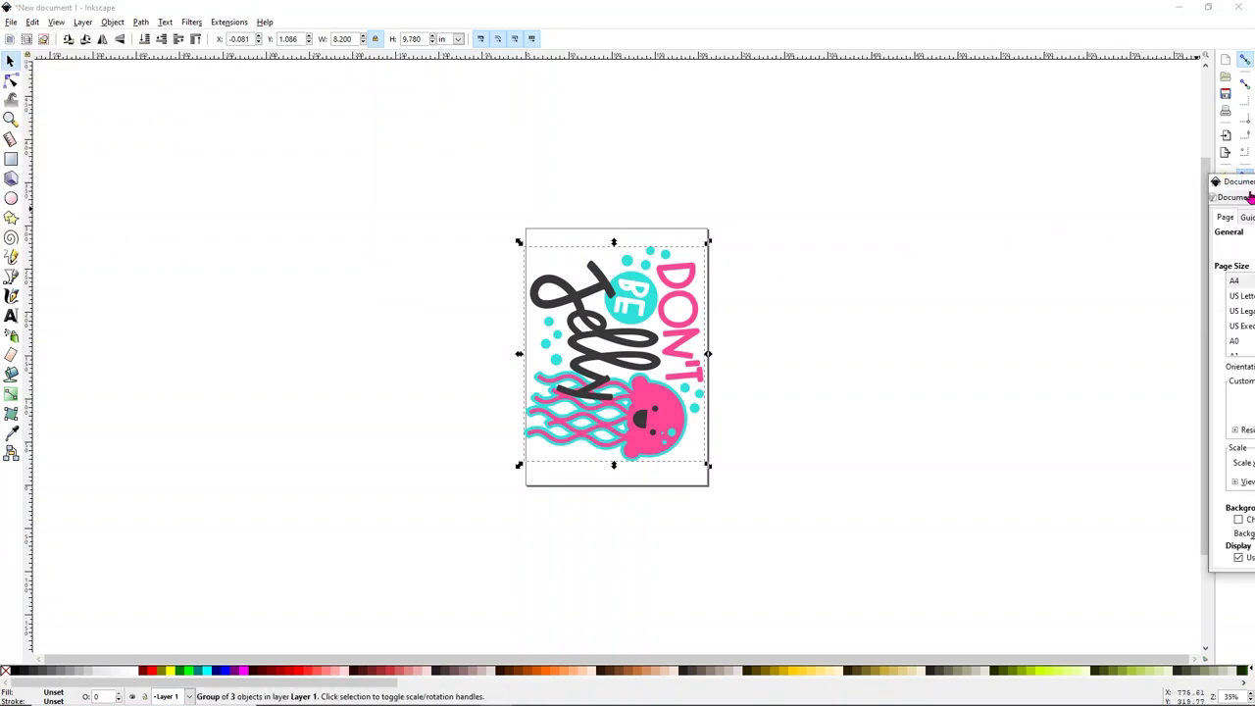
mouse_move(1247, 188)
mouse_down()
mouse_move(431, 216)
mouse_move(251, 171)
mouse_up()
click(270, 284)
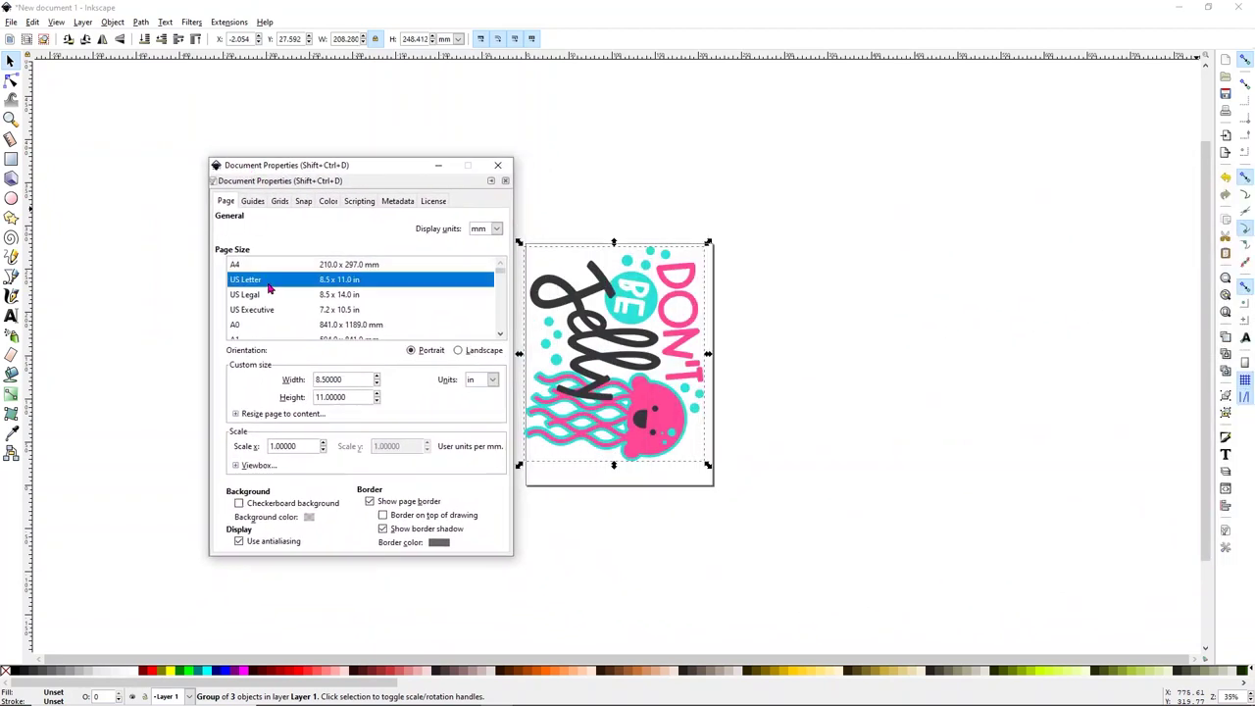
click(497, 164)
drag(644, 333, 648, 343)
click(443, 342)
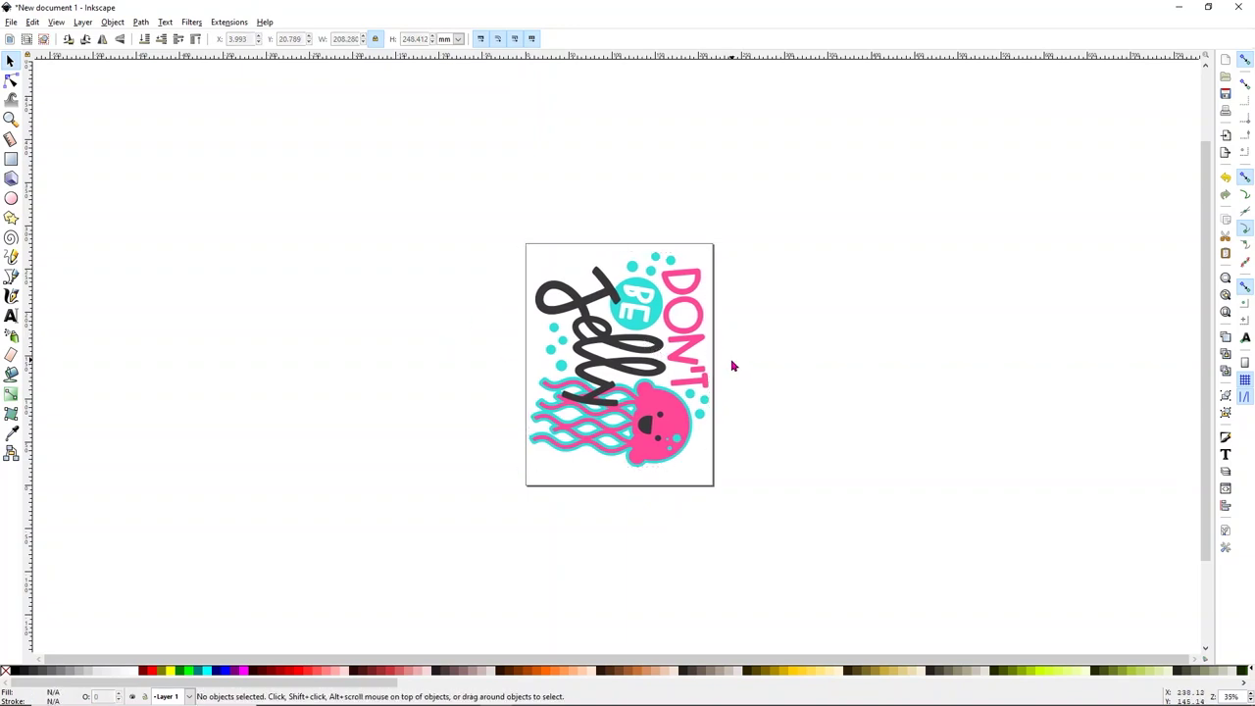
Try flipping the jellyfish design horizontally, and flip it back to its original orientation
click(676, 374)
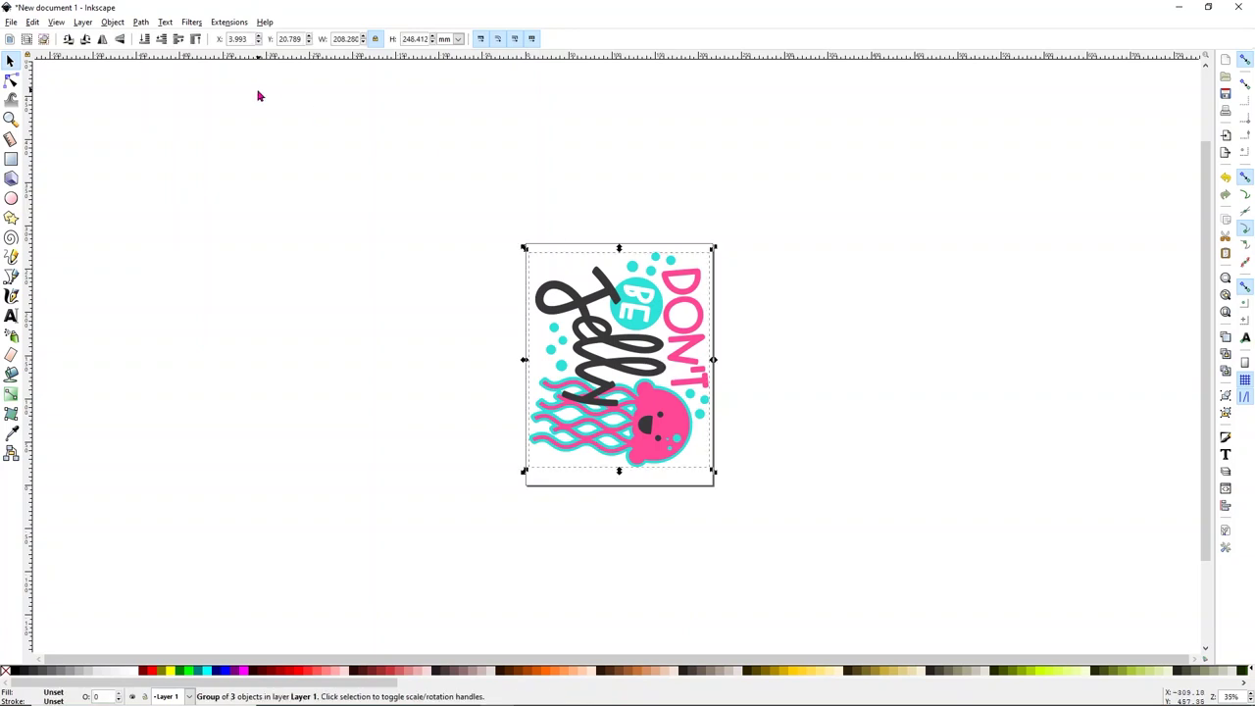
click(103, 40)
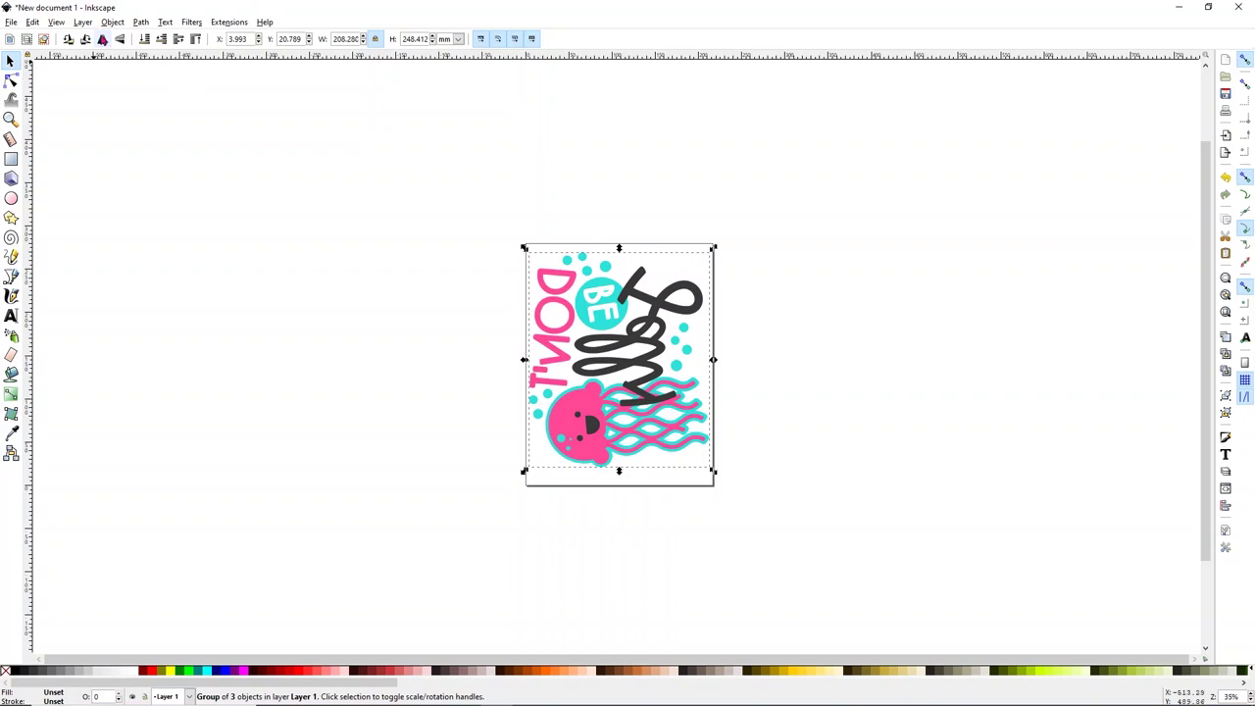
click(103, 40)
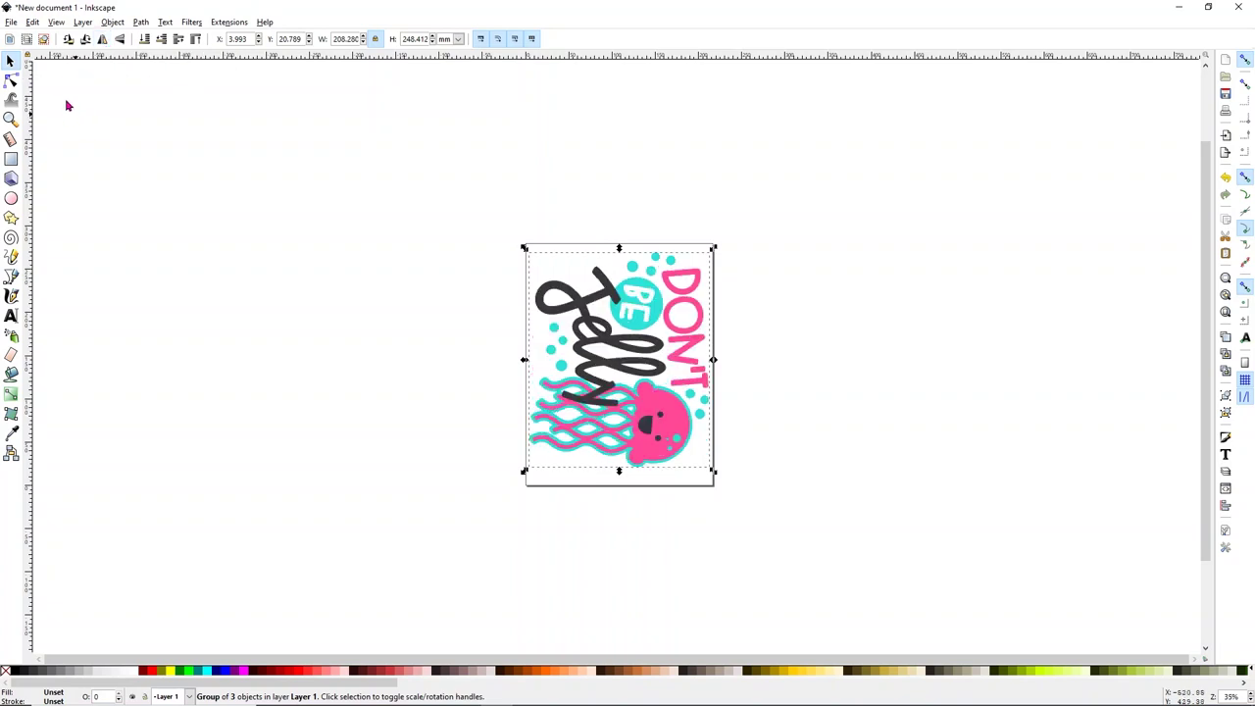
Start printing the document and choose the ST-4000 Series network printer
click(12, 24)
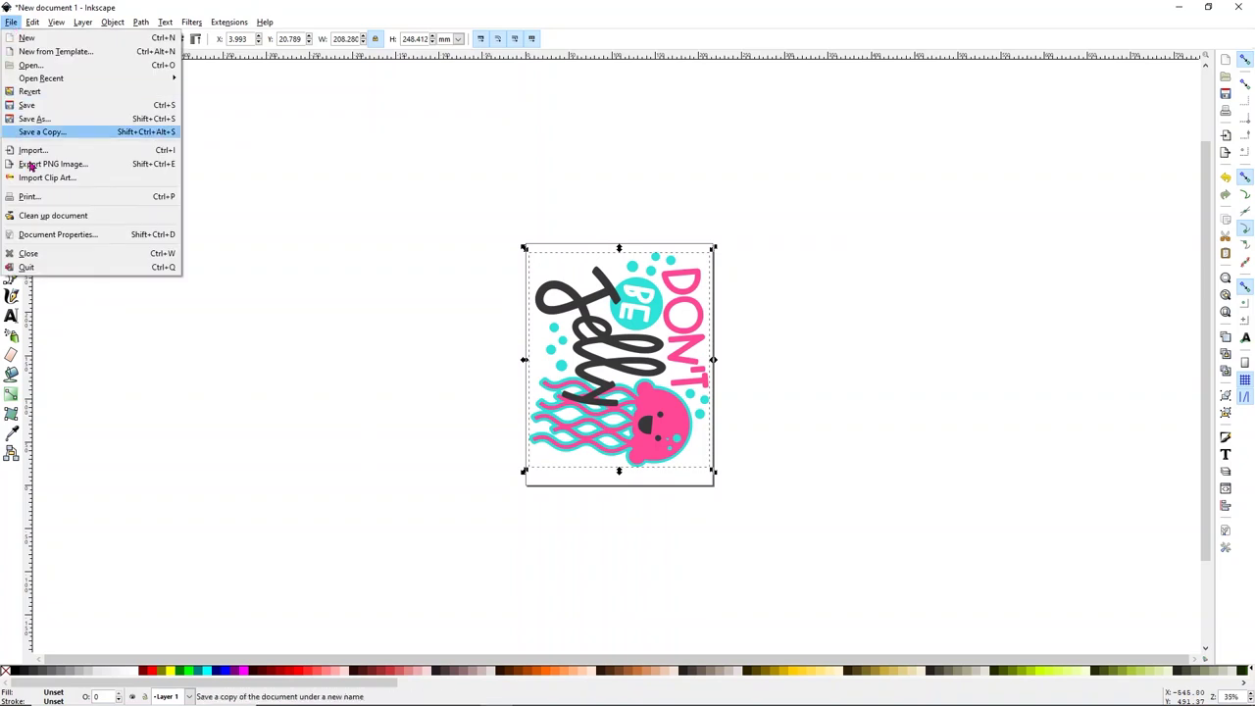
click(40, 195)
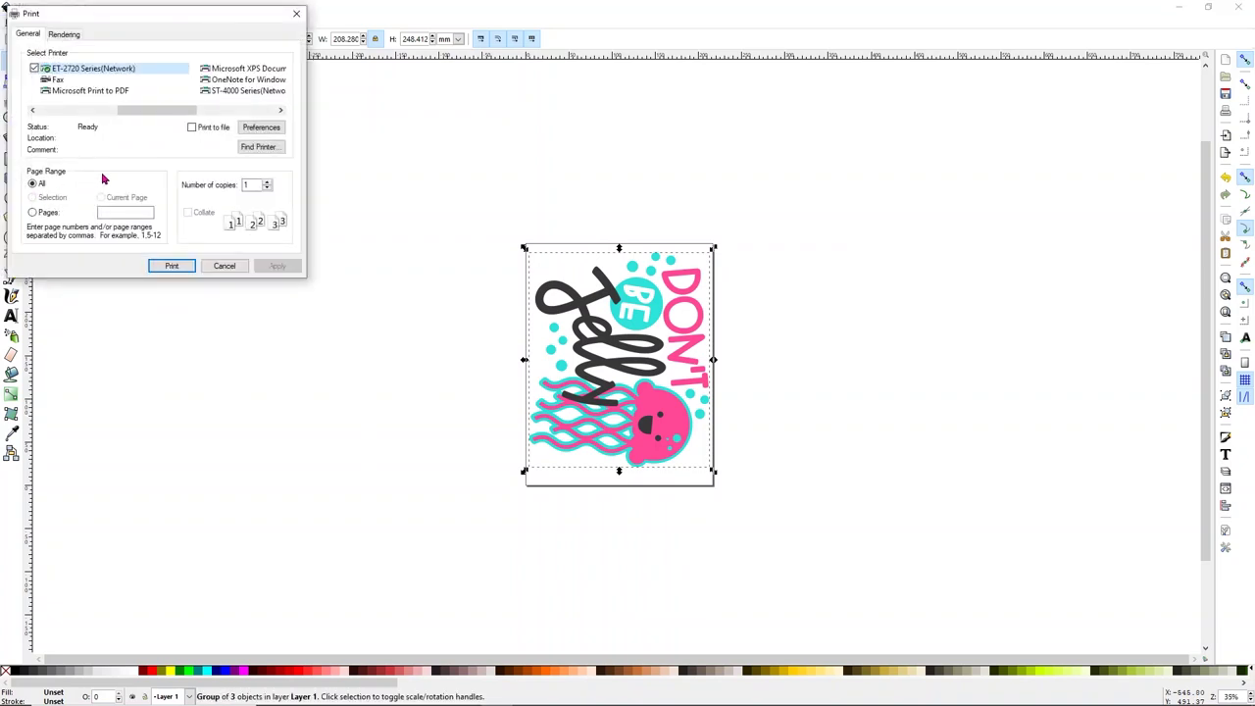
click(235, 92)
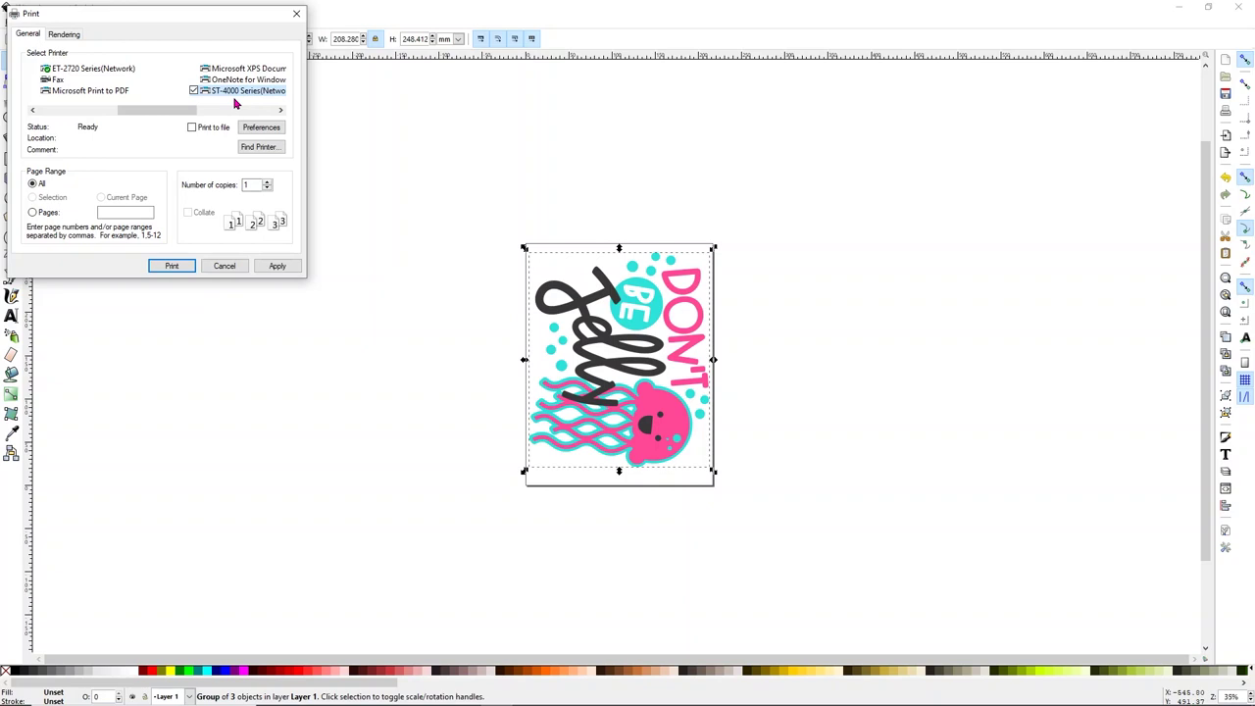
In the printer's preferences, enable borderless printing and set the quality to Standard-Vivid
click(260, 127)
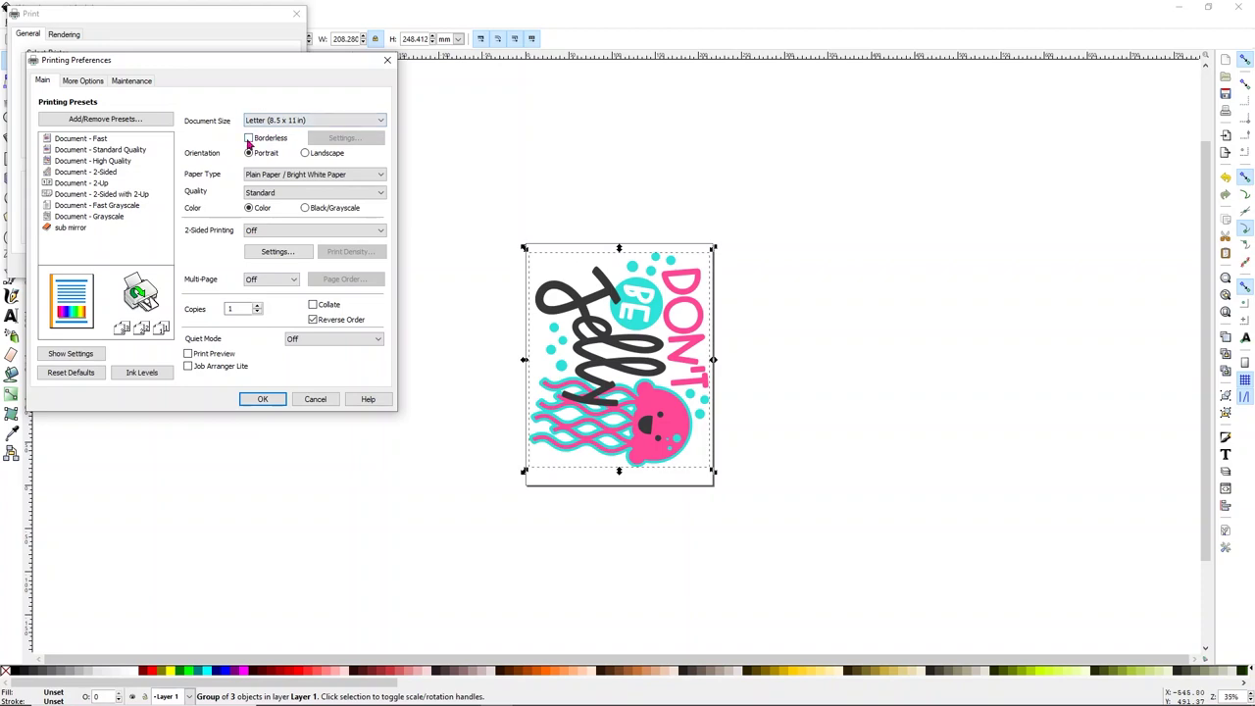
click(250, 138)
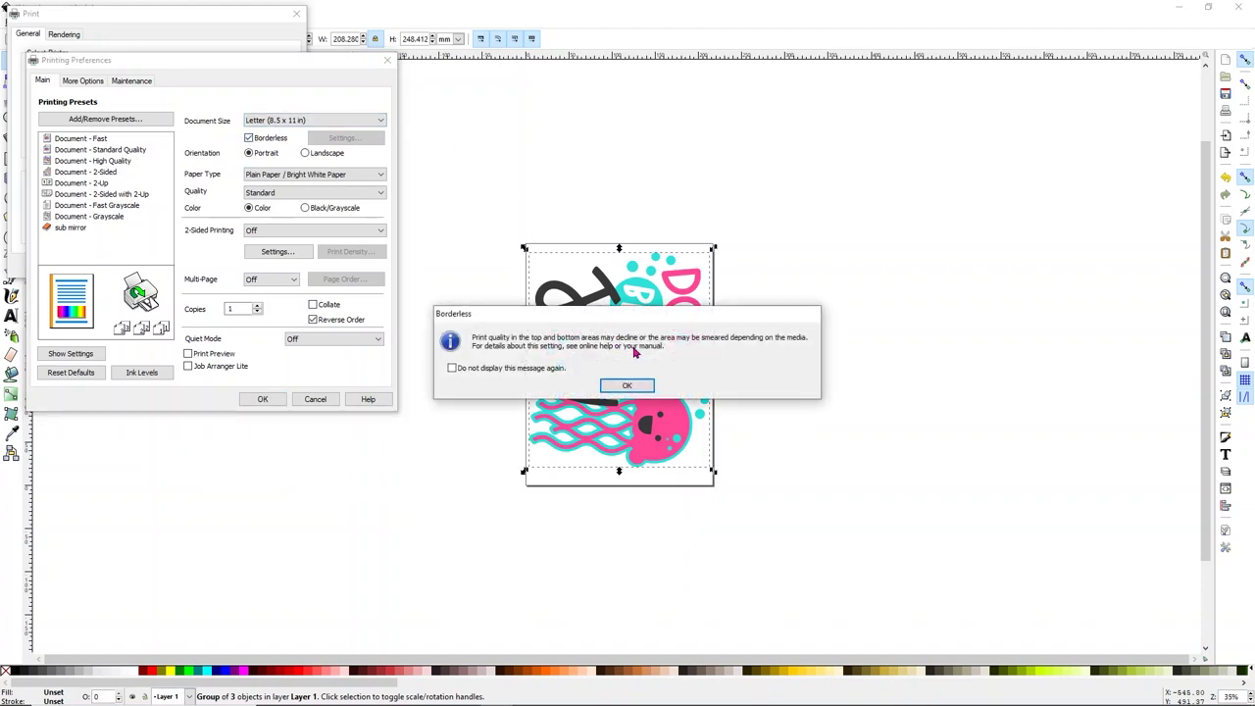
click(639, 387)
click(300, 194)
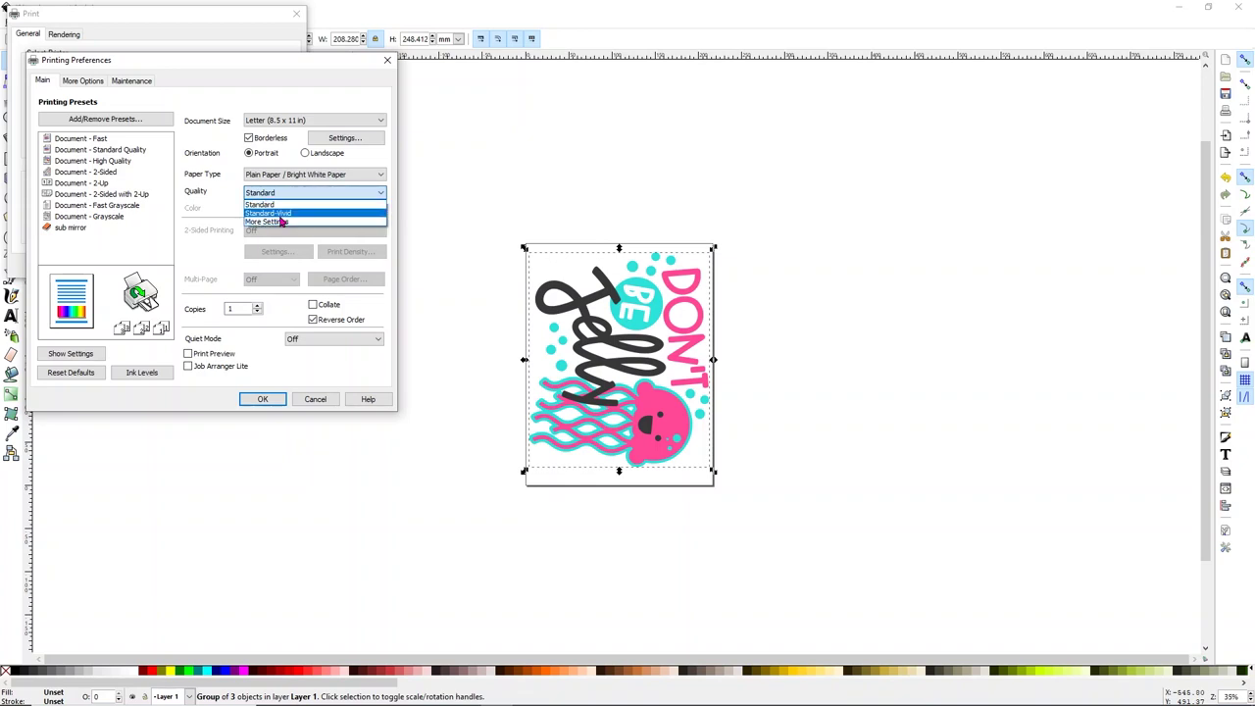
click(280, 214)
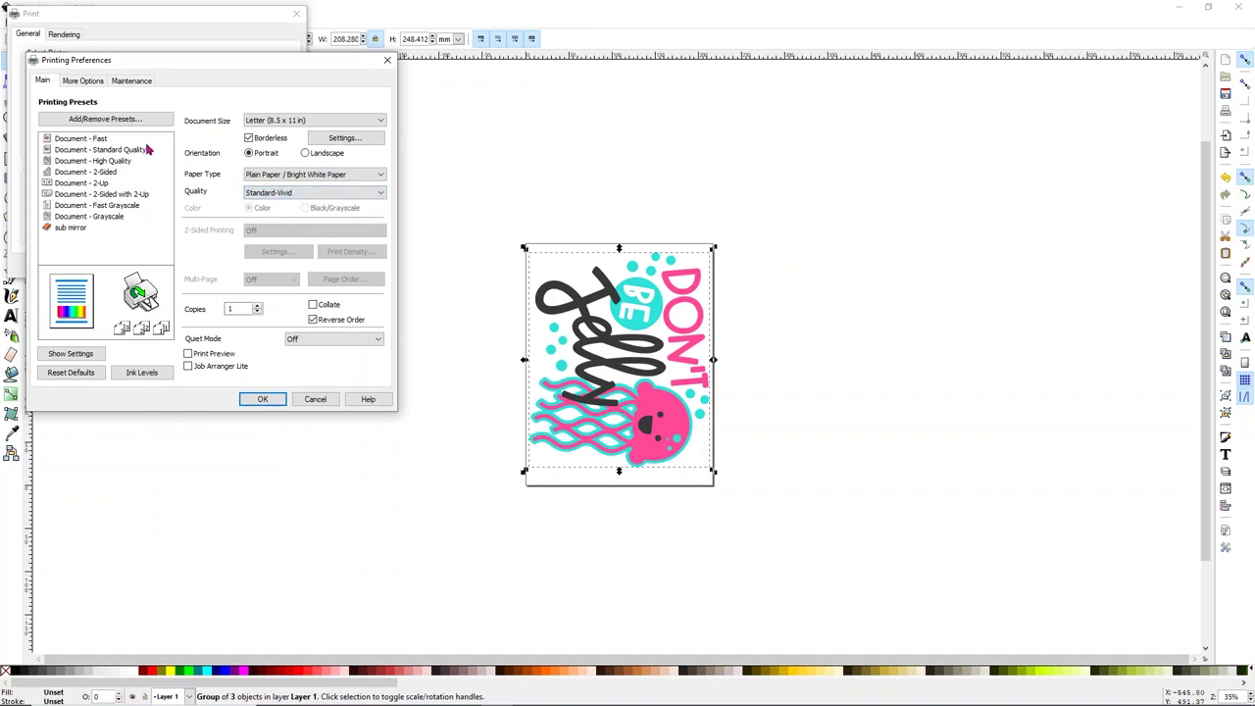
Switch the printer's color correction to Custom and set its color mode to Adobe RGB
click(86, 83)
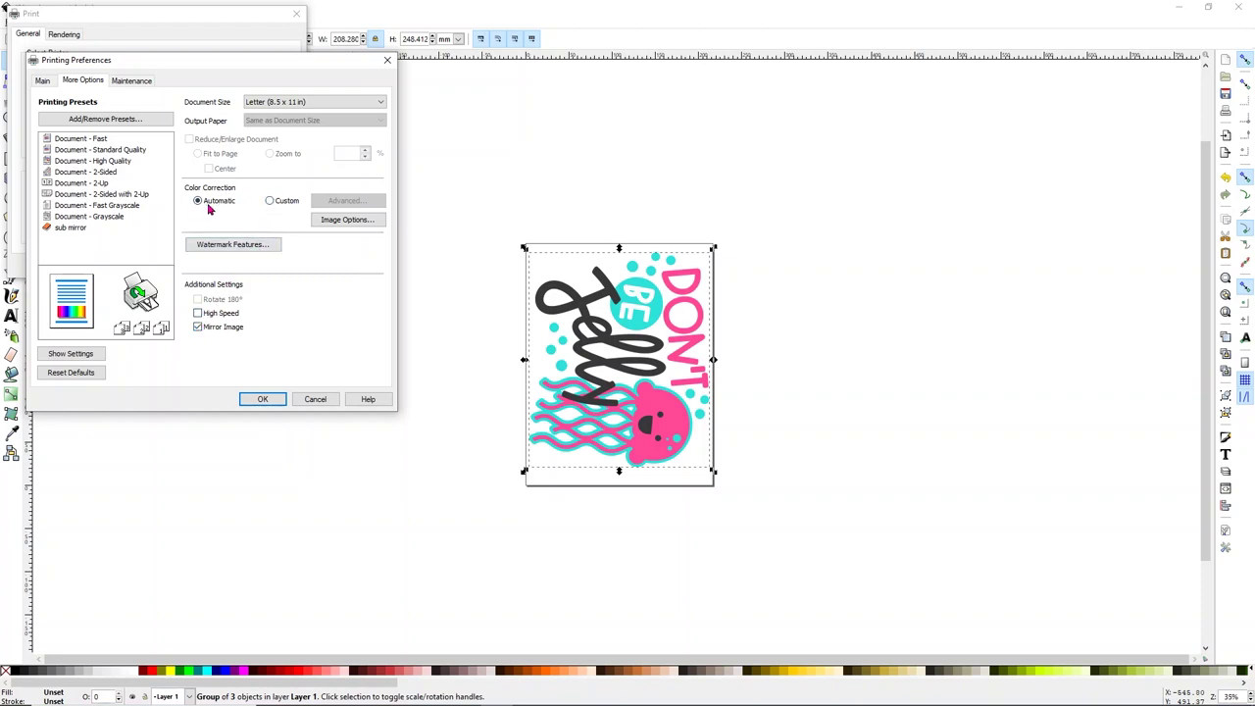
click(271, 203)
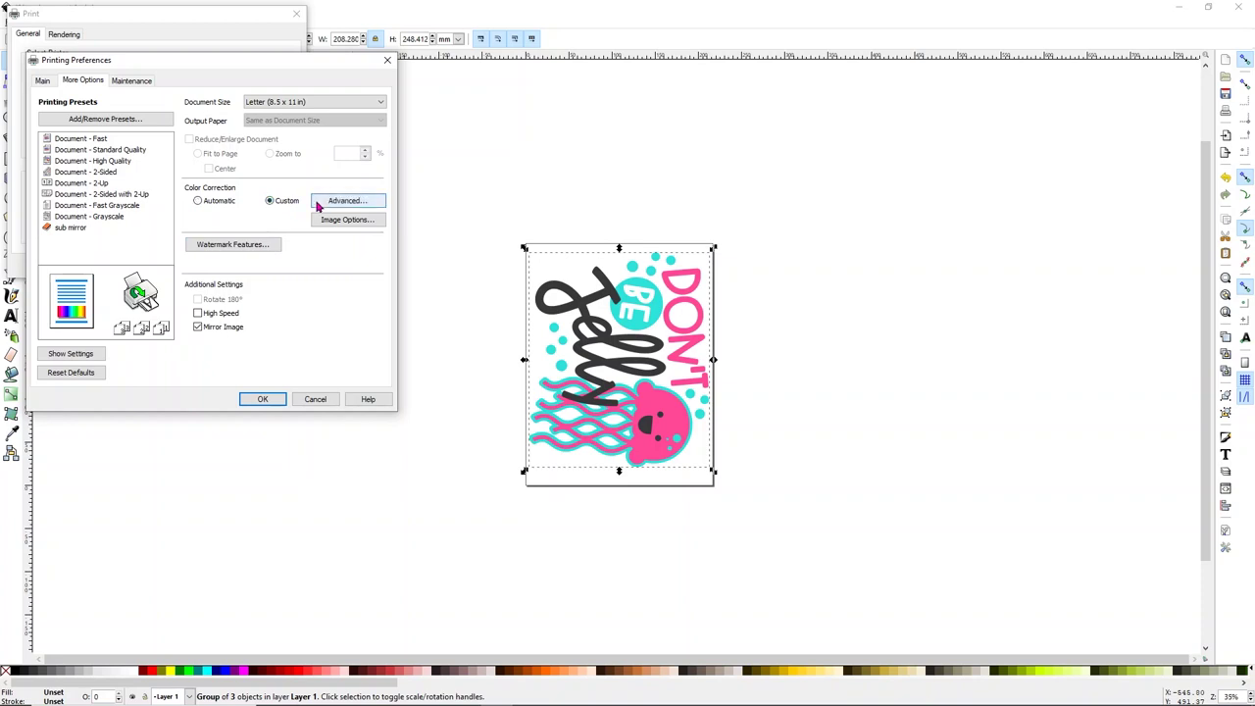
click(318, 205)
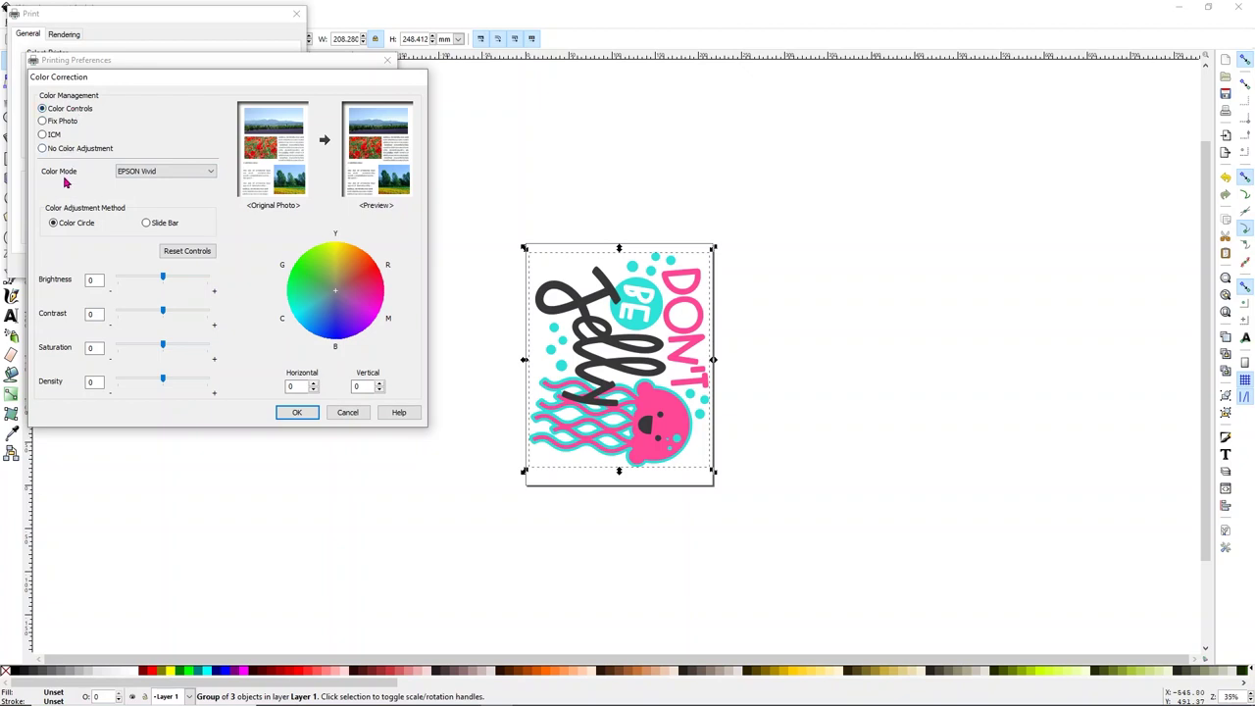
click(154, 173)
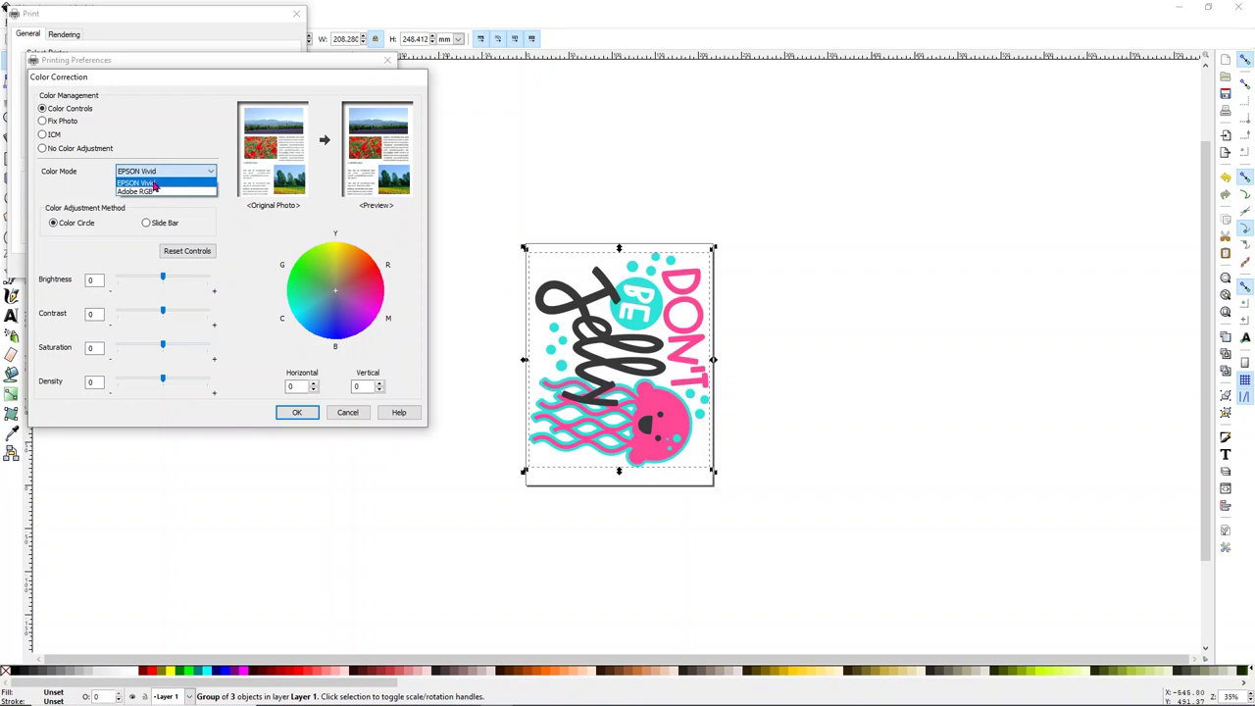
click(152, 193)
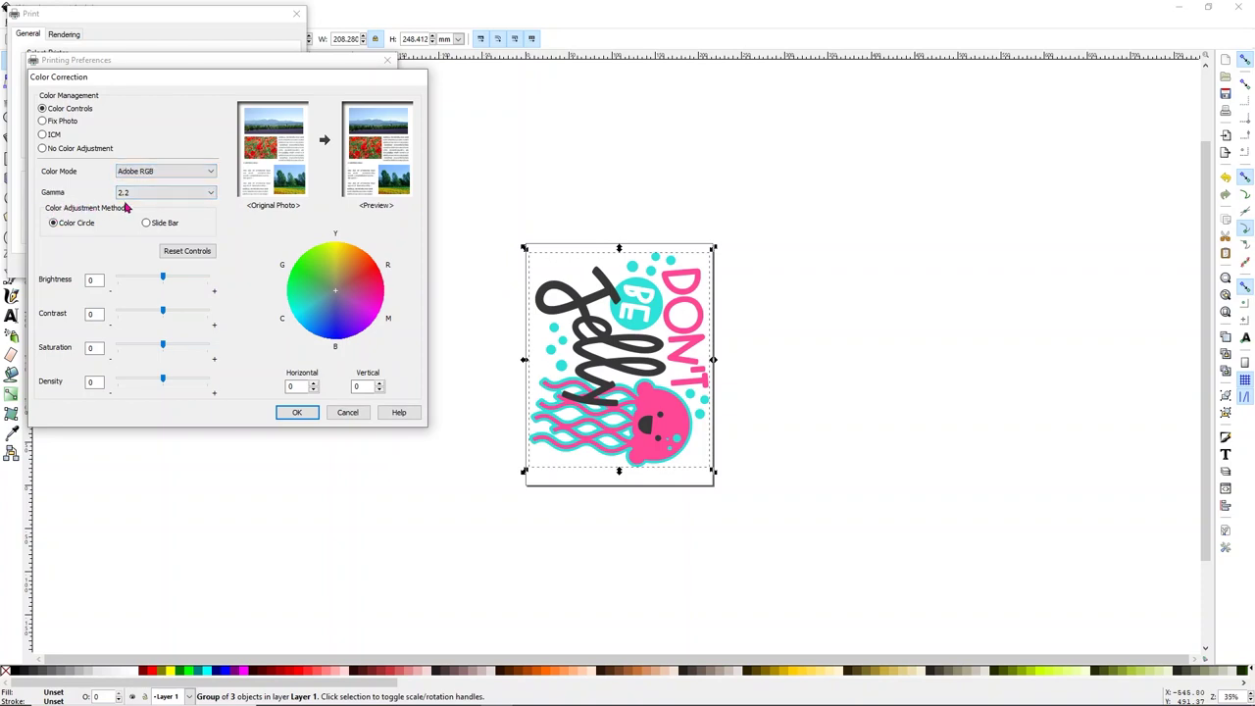
click(289, 413)
Accept the printing preferences and print the design
click(263, 401)
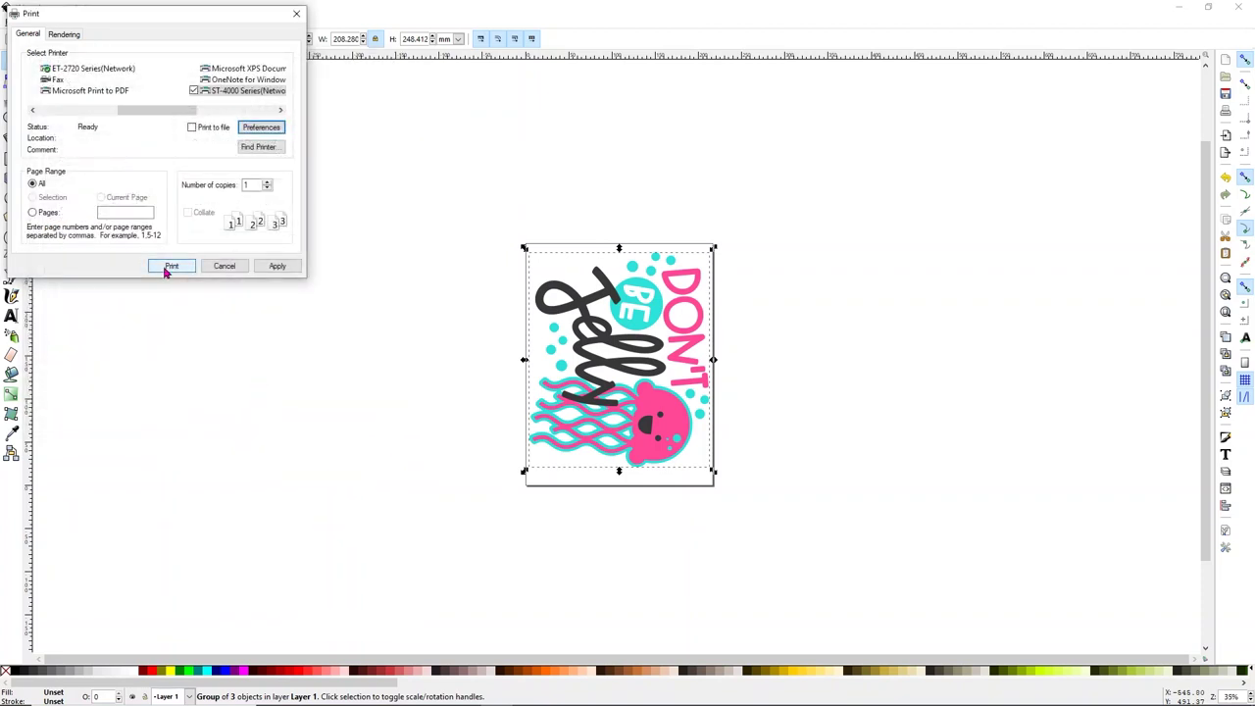
click(167, 270)
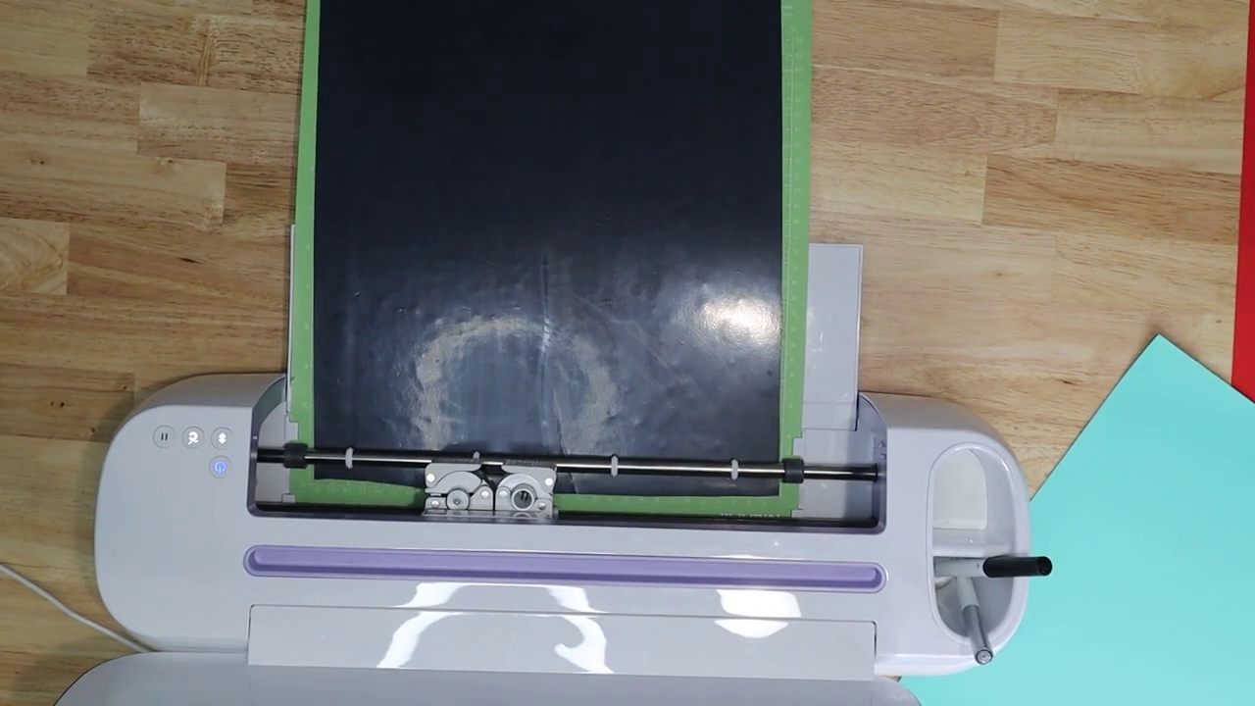